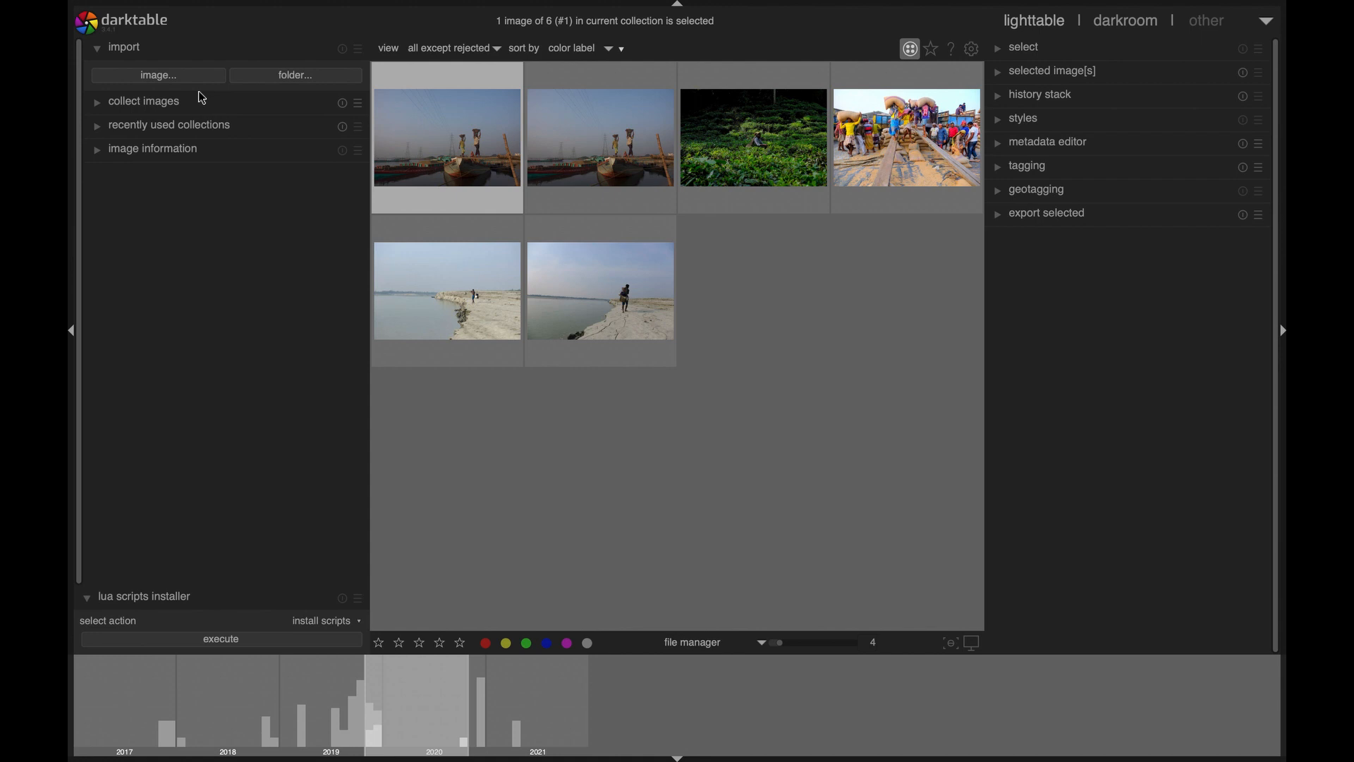
Import IMG_7823_01.jpg from the Downloads folder and return to the lighttable view.
{"action": "left_click", "coordinate": [185, 77]}
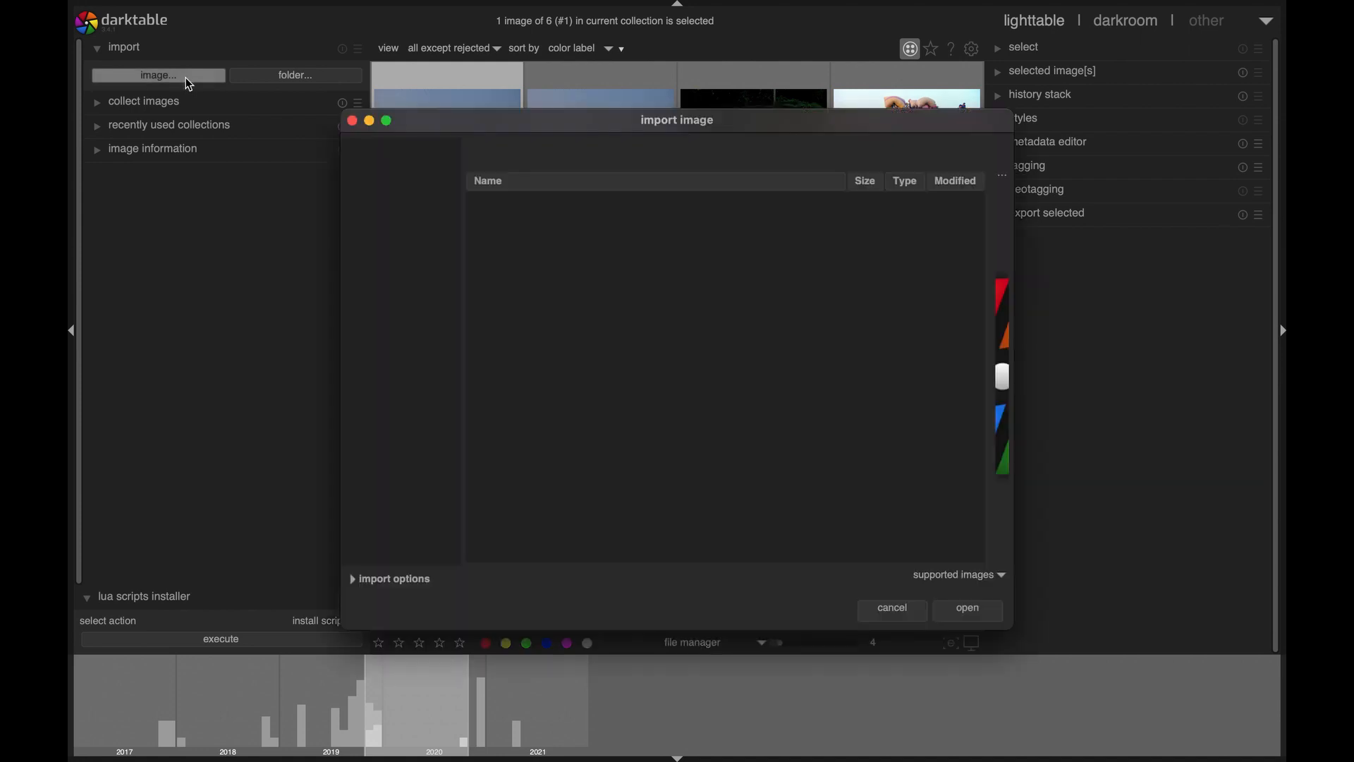
{"action": "left_click", "coordinate": [582, 489]}
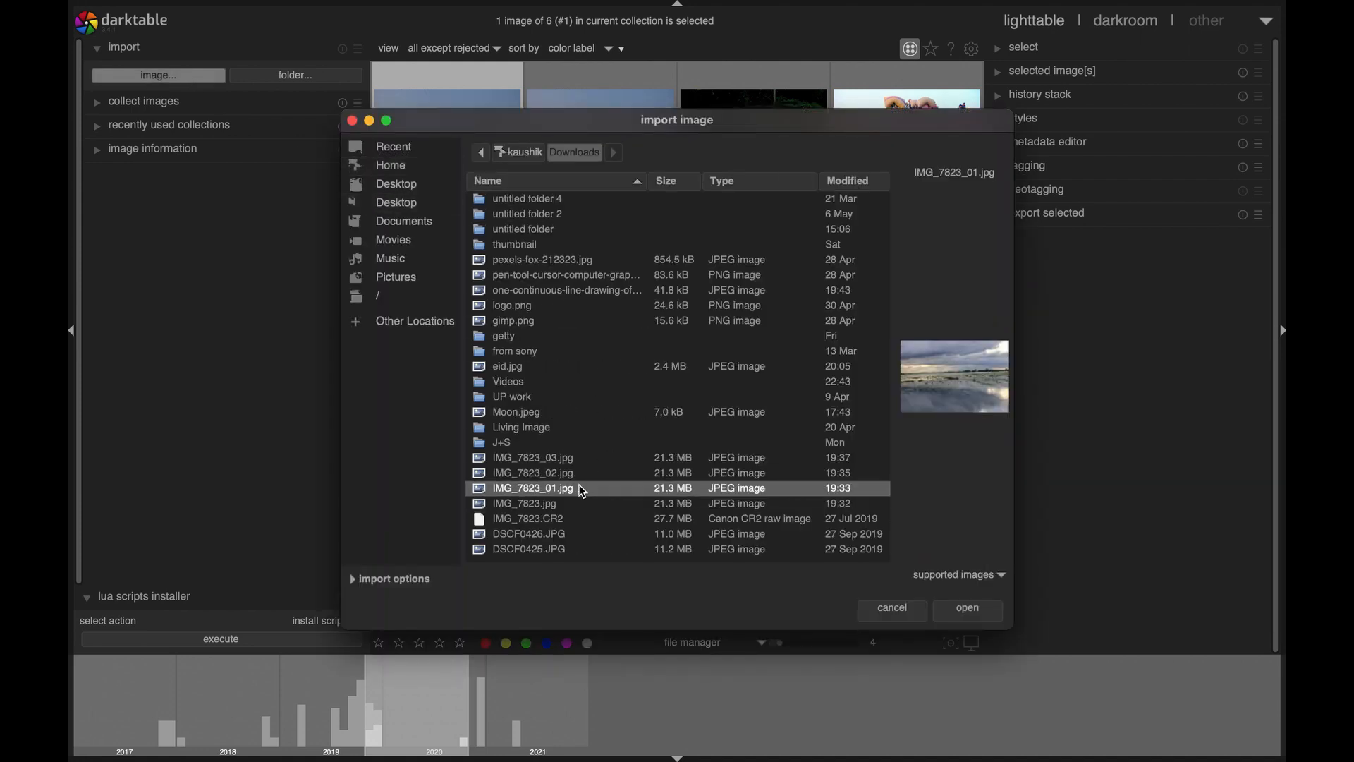
{"action": "left_click", "coordinate": [932, 576]}
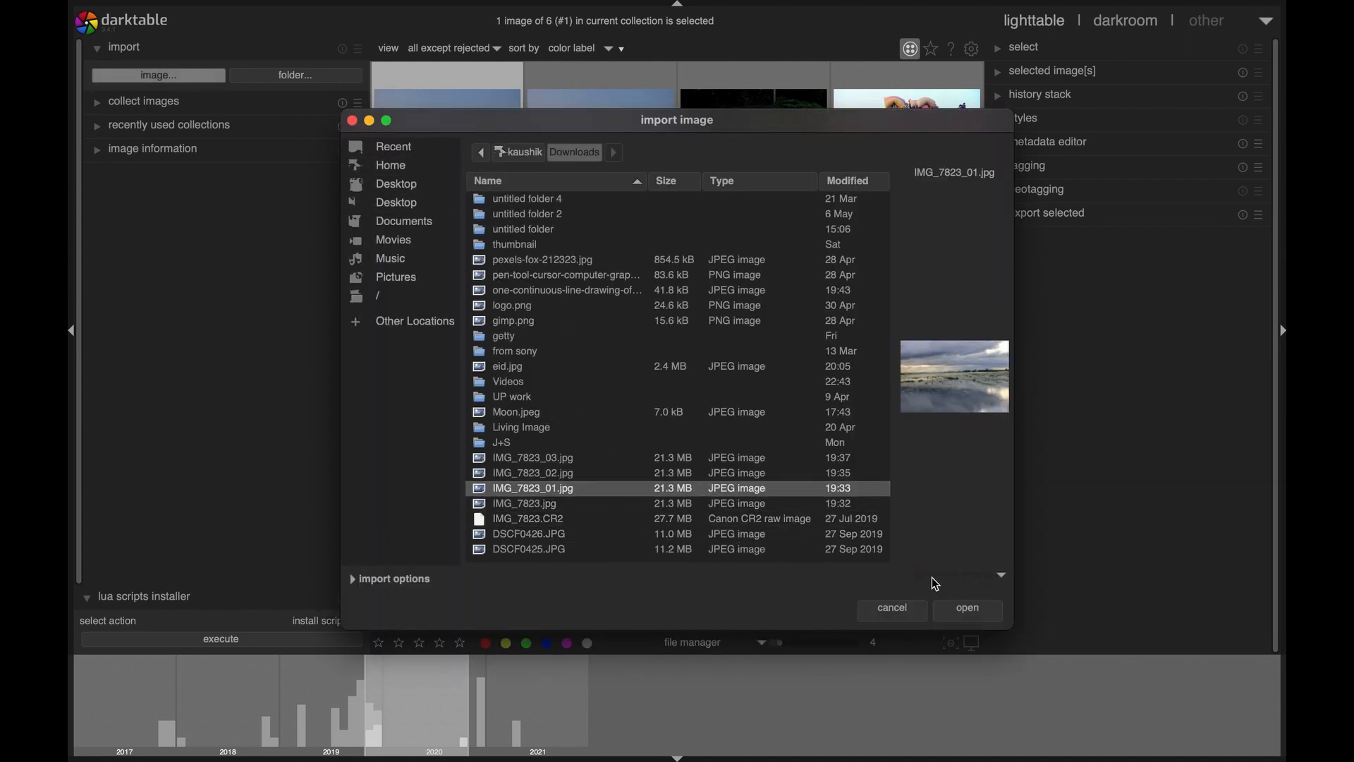
{"action": "left_click", "coordinate": [962, 611]}
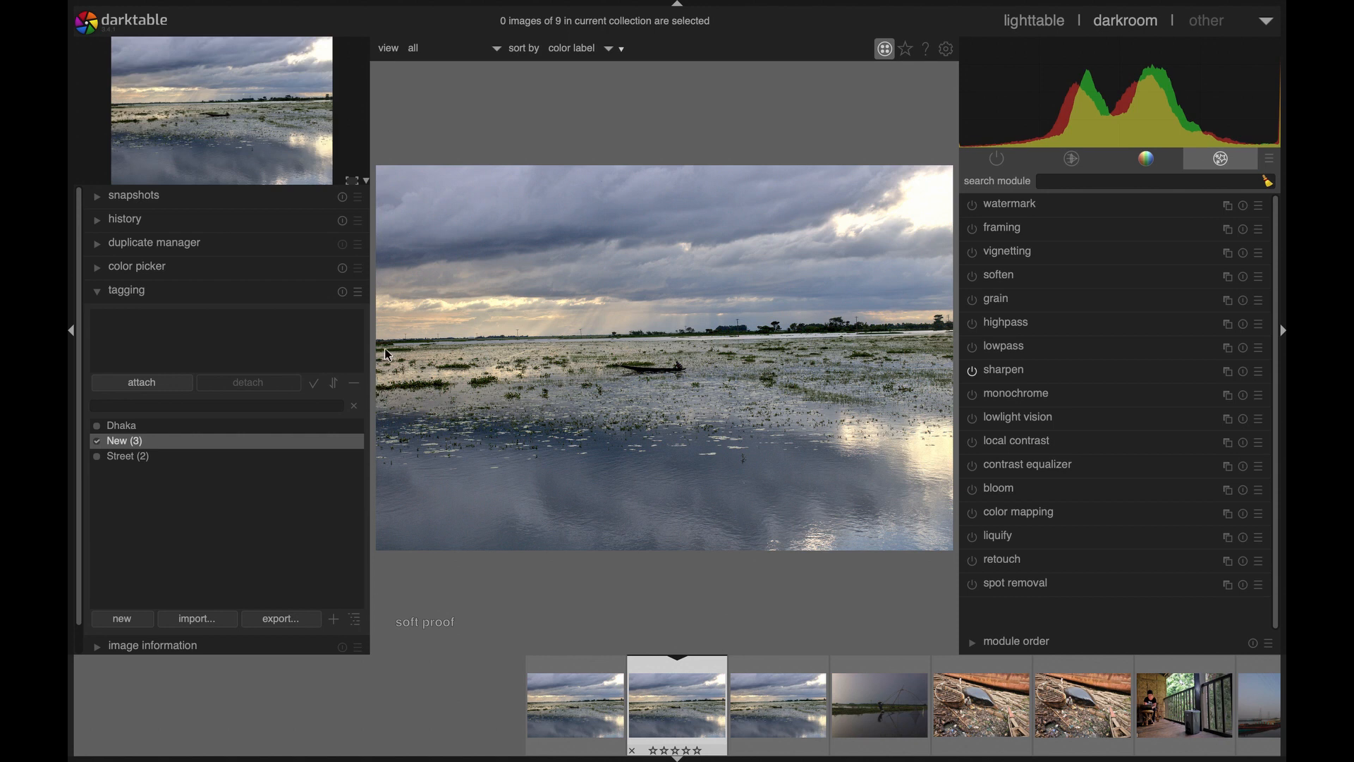
{"action": "left_click", "coordinate": [1014, 20]}
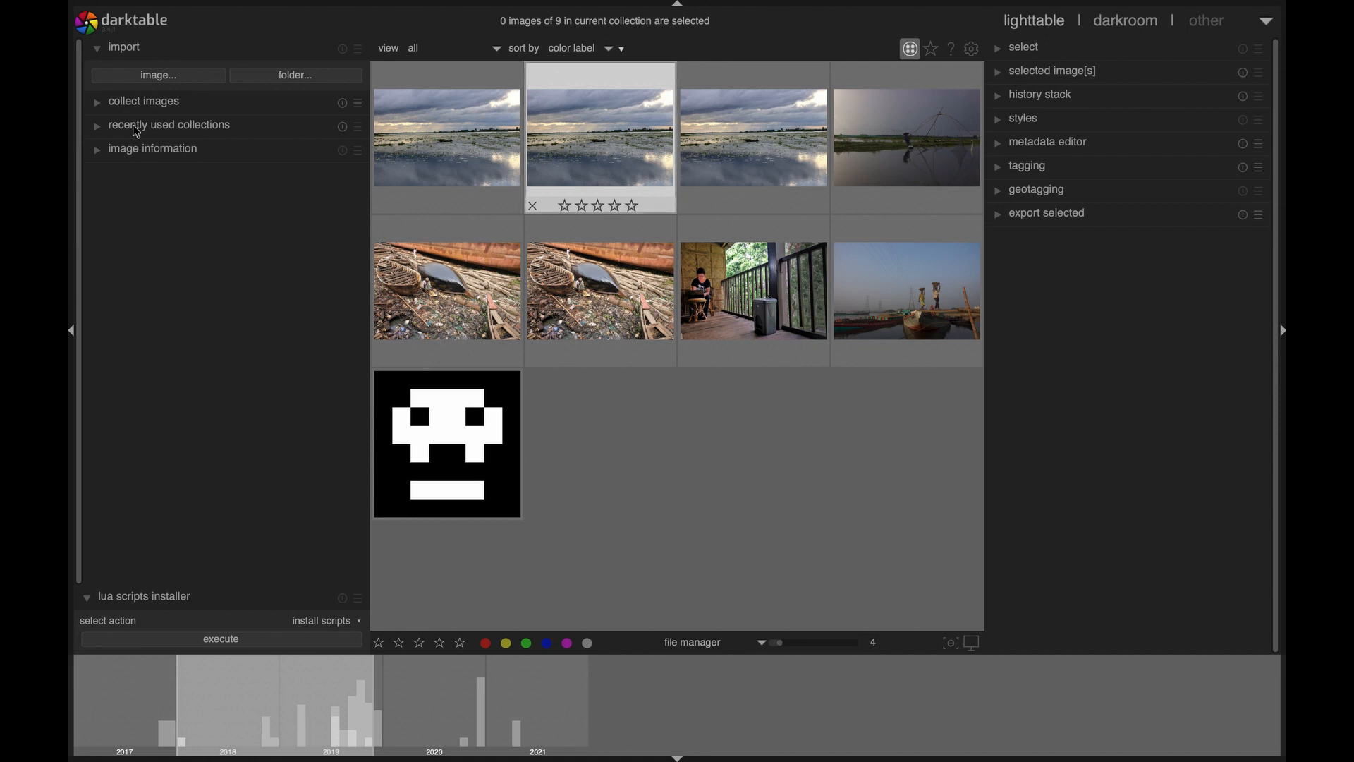
Look through the list of film rolls available for collecting images.
{"action": "left_click", "coordinate": [164, 106]}
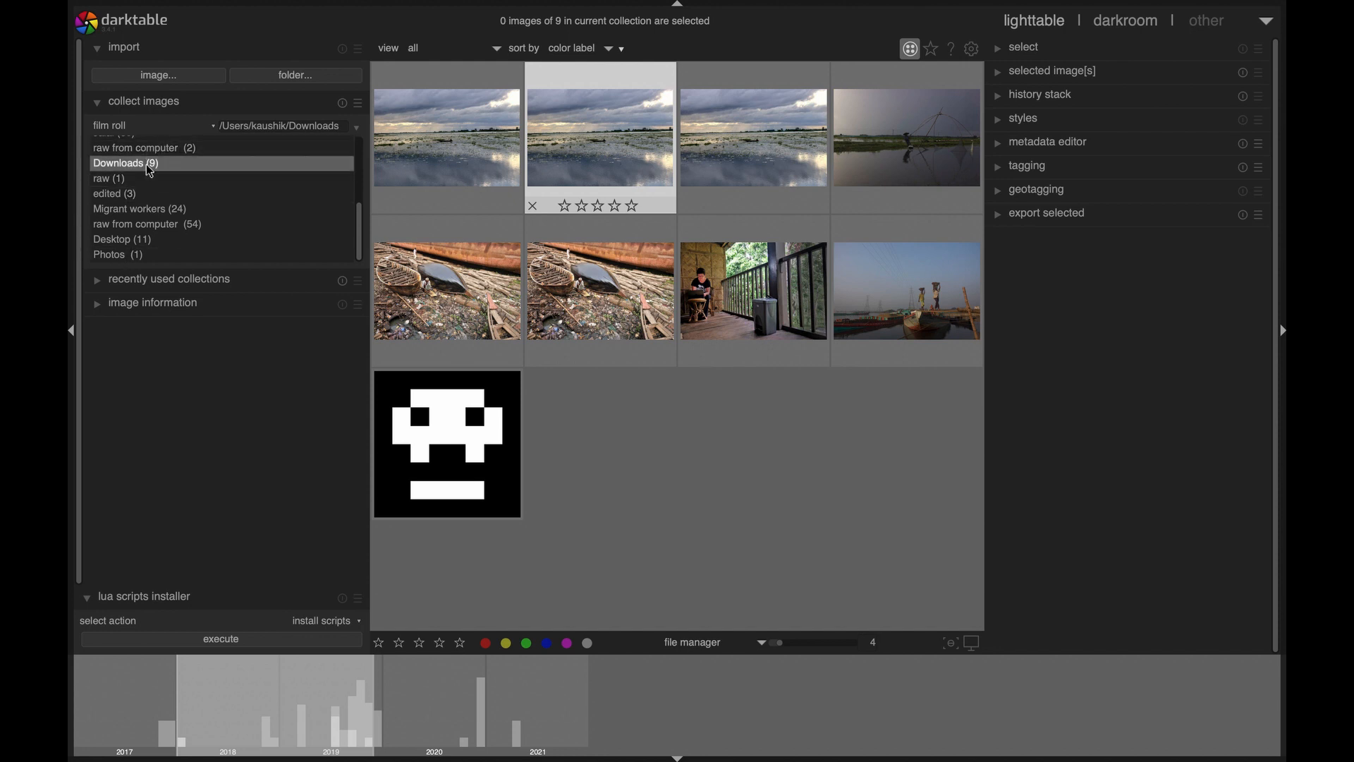
{"action": "scroll", "coordinate": [150, 171], "scroll_direction": "up", "scroll_amount": 3}
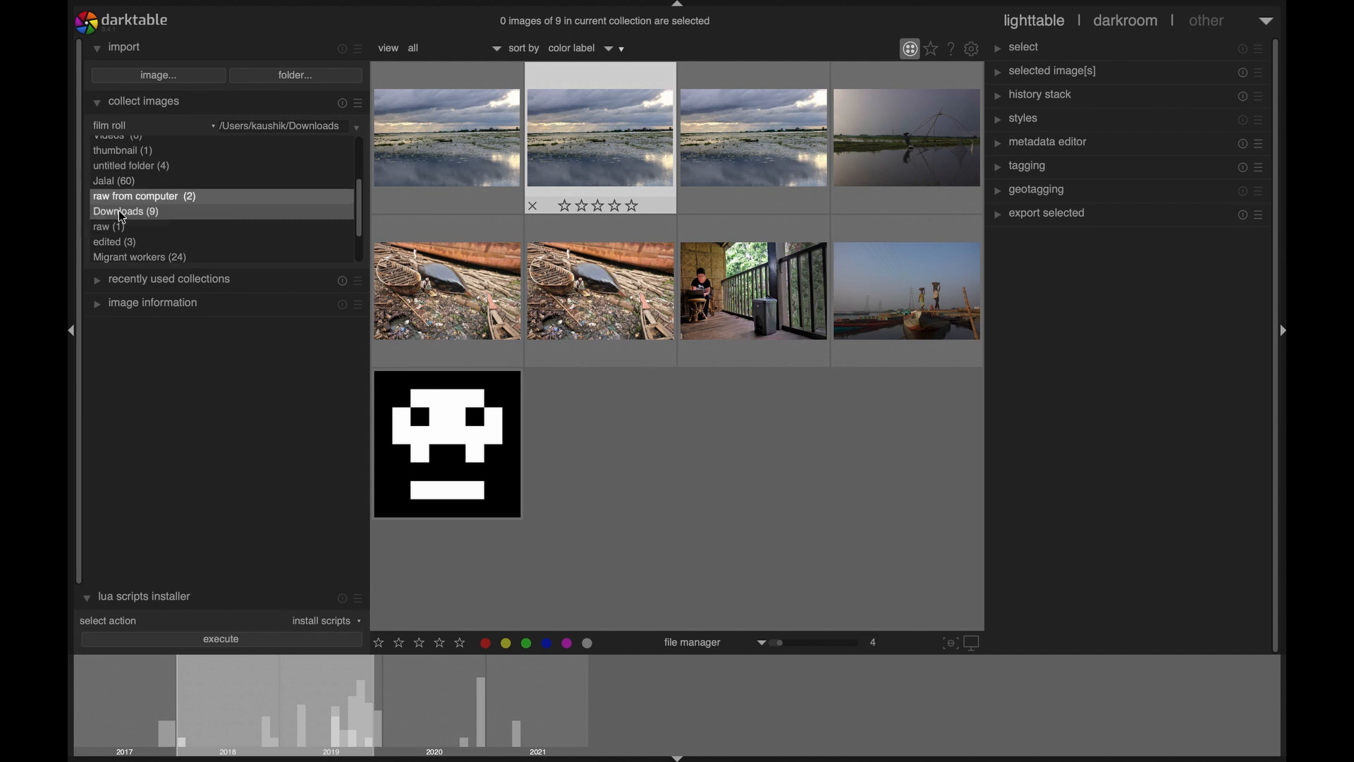
{"action": "scroll", "coordinate": [134, 197], "scroll_direction": "up", "scroll_amount": 5}
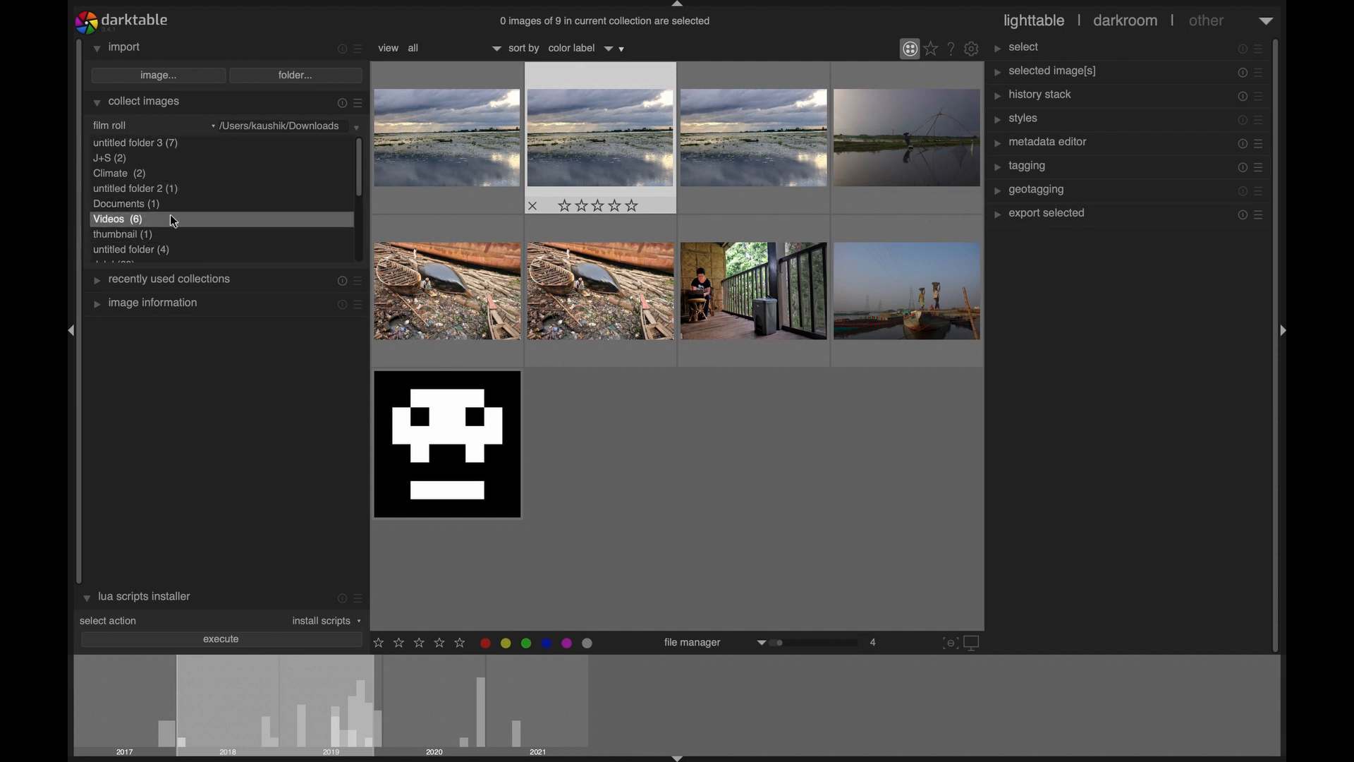
{"action": "left_click", "coordinate": [157, 106]}
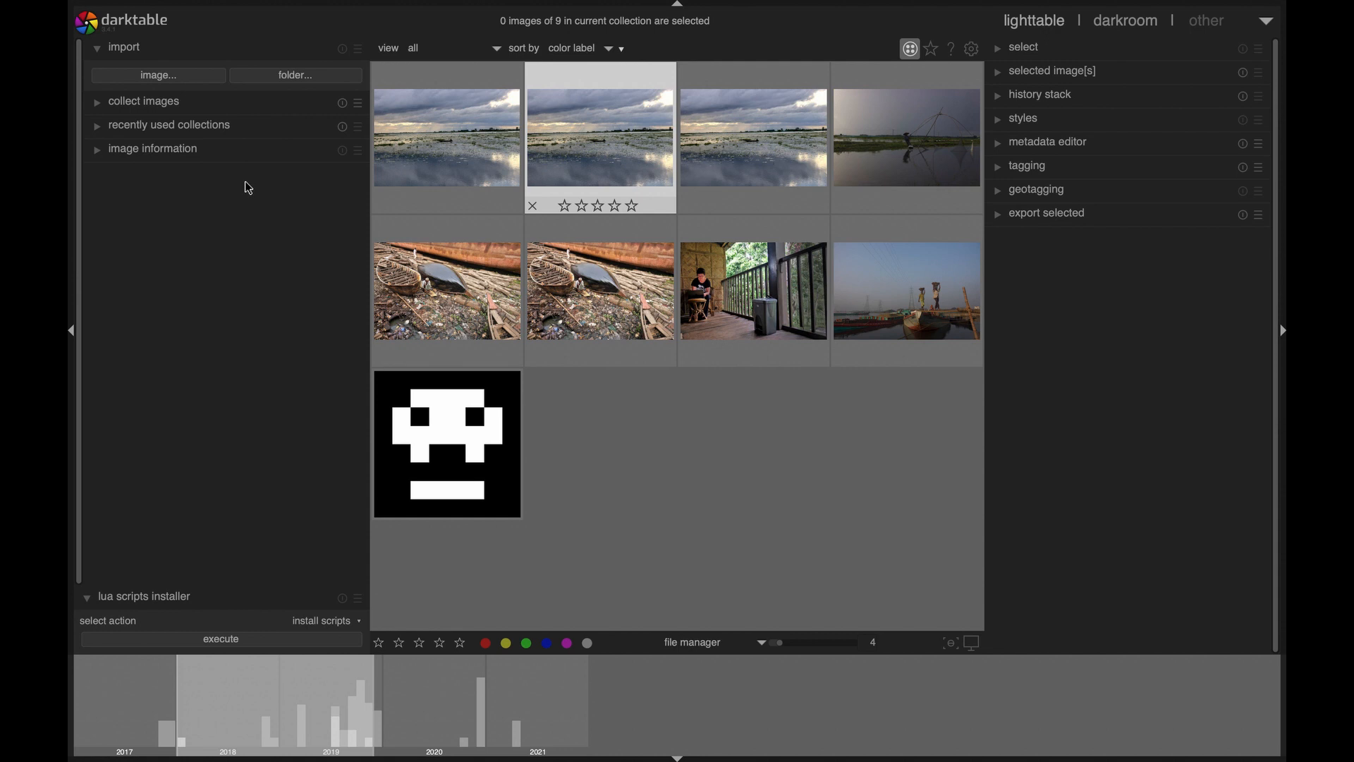
Browse several recently used collections and return to the Downloads film roll.
{"action": "left_click", "coordinate": [188, 129]}
{"action": "left_click", "coordinate": [156, 175]}
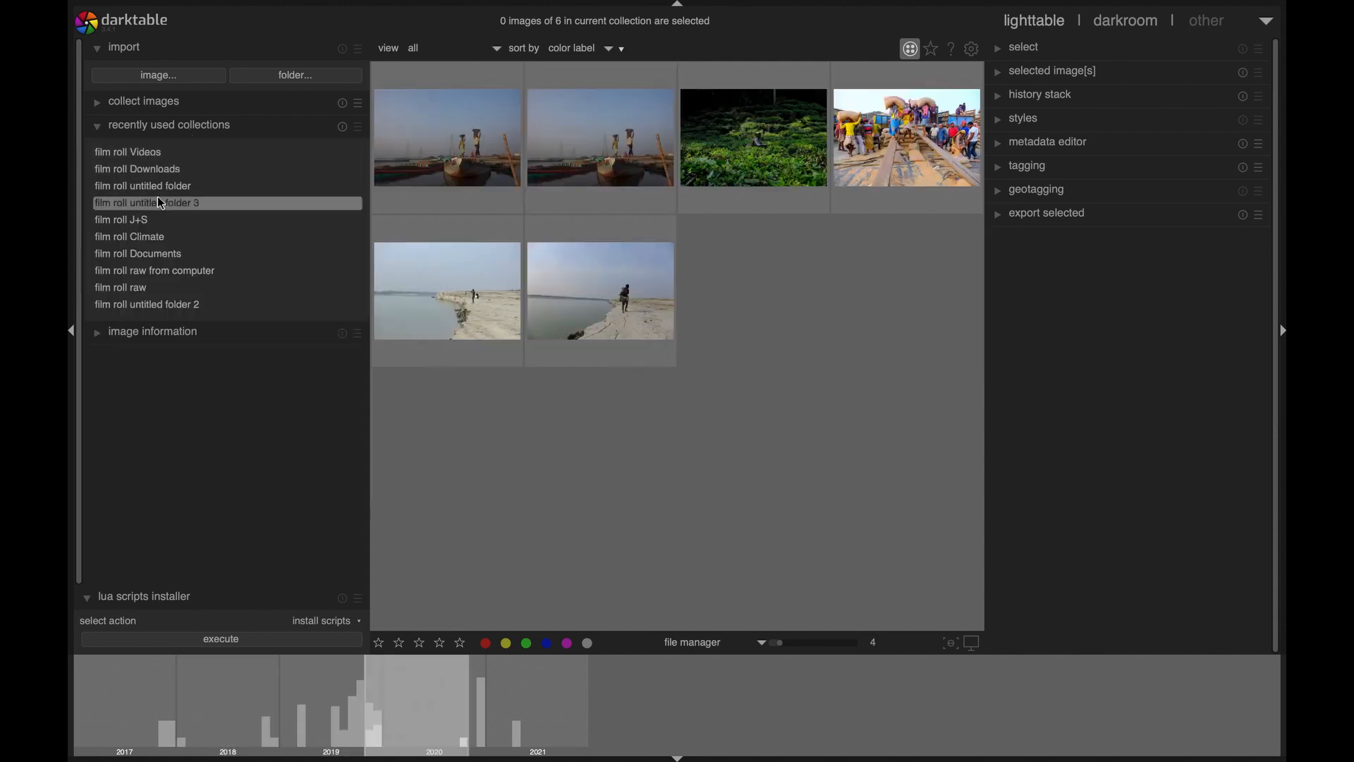
{"action": "left_click", "coordinate": [158, 199]}
{"action": "left_click", "coordinate": [155, 254]}
{"action": "left_click", "coordinate": [156, 271]}
{"action": "left_click", "coordinate": [159, 170]}
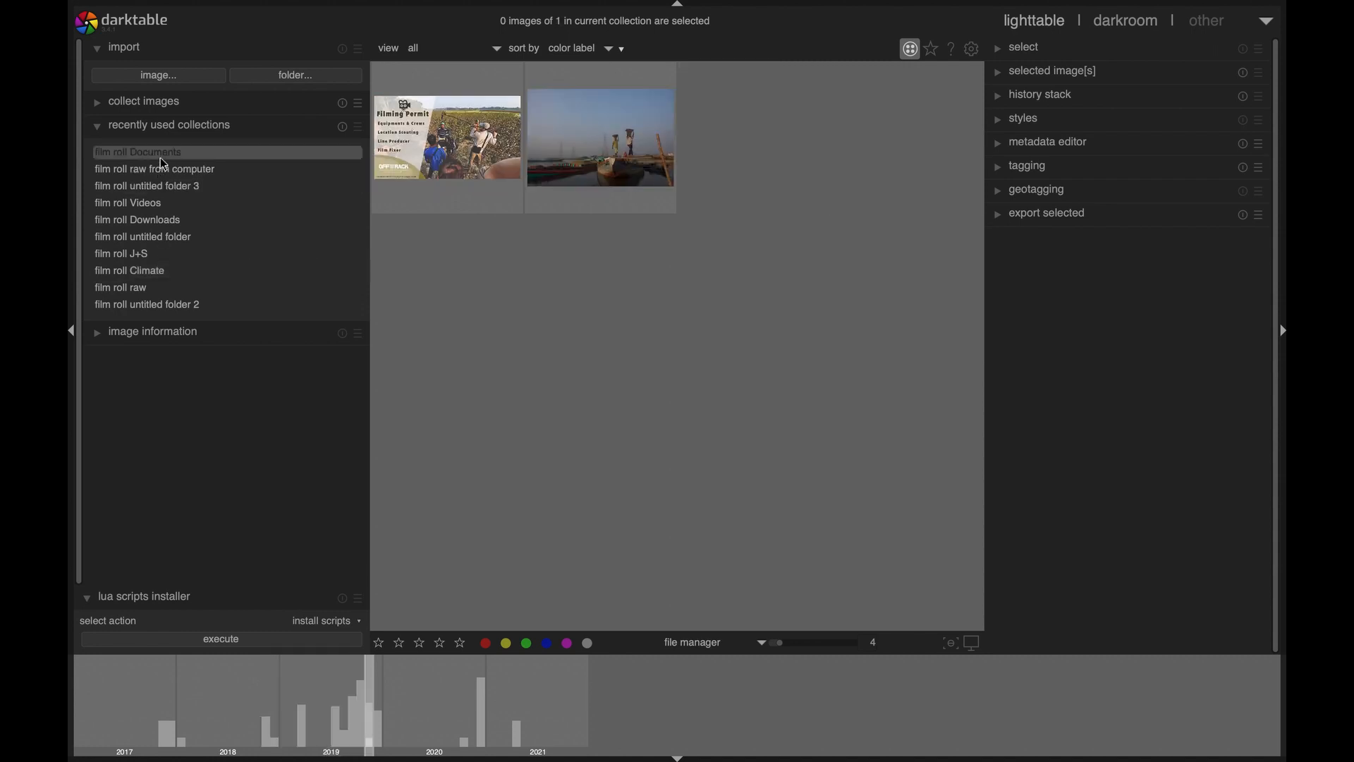
{"action": "left_click", "coordinate": [161, 127]}
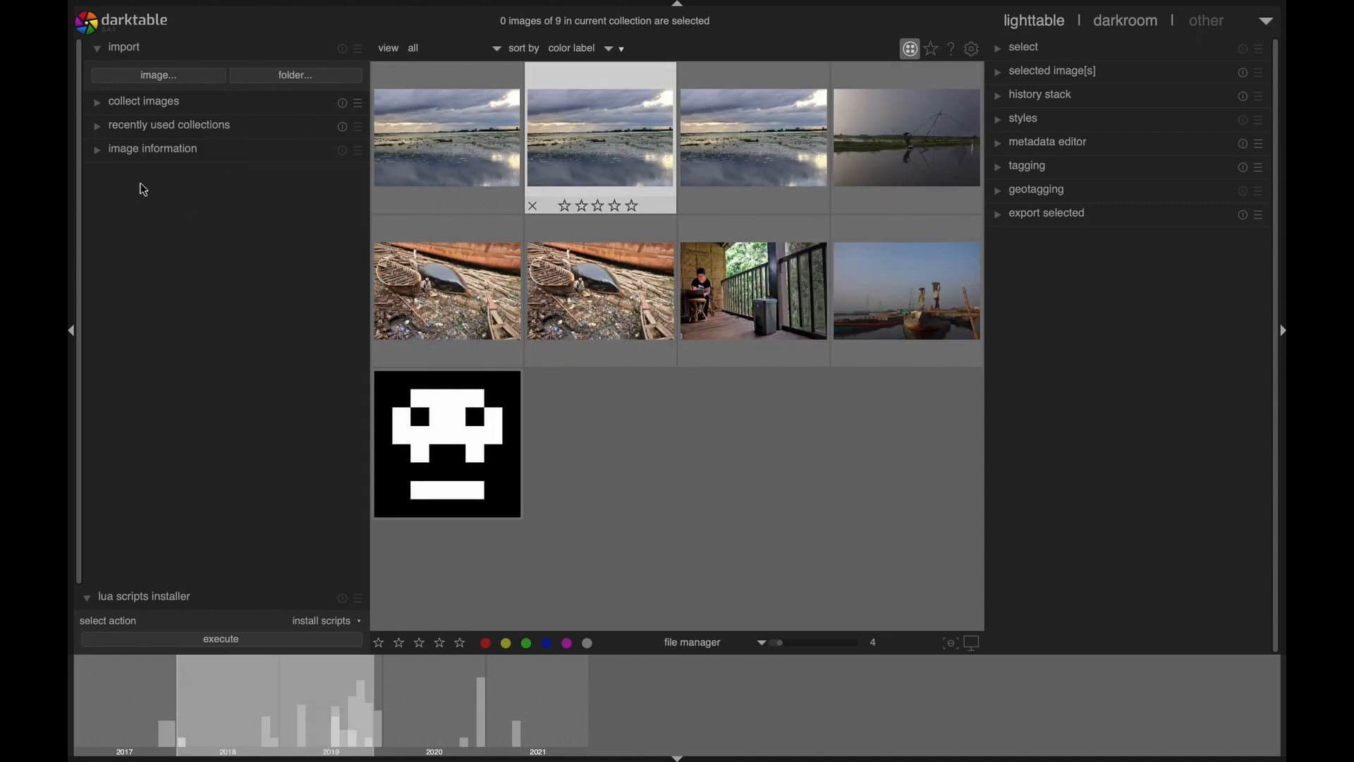
Examine the image information of the fishing-net photo, including its camera, lens and exposure details.
{"action": "left_click", "coordinate": [153, 149]}
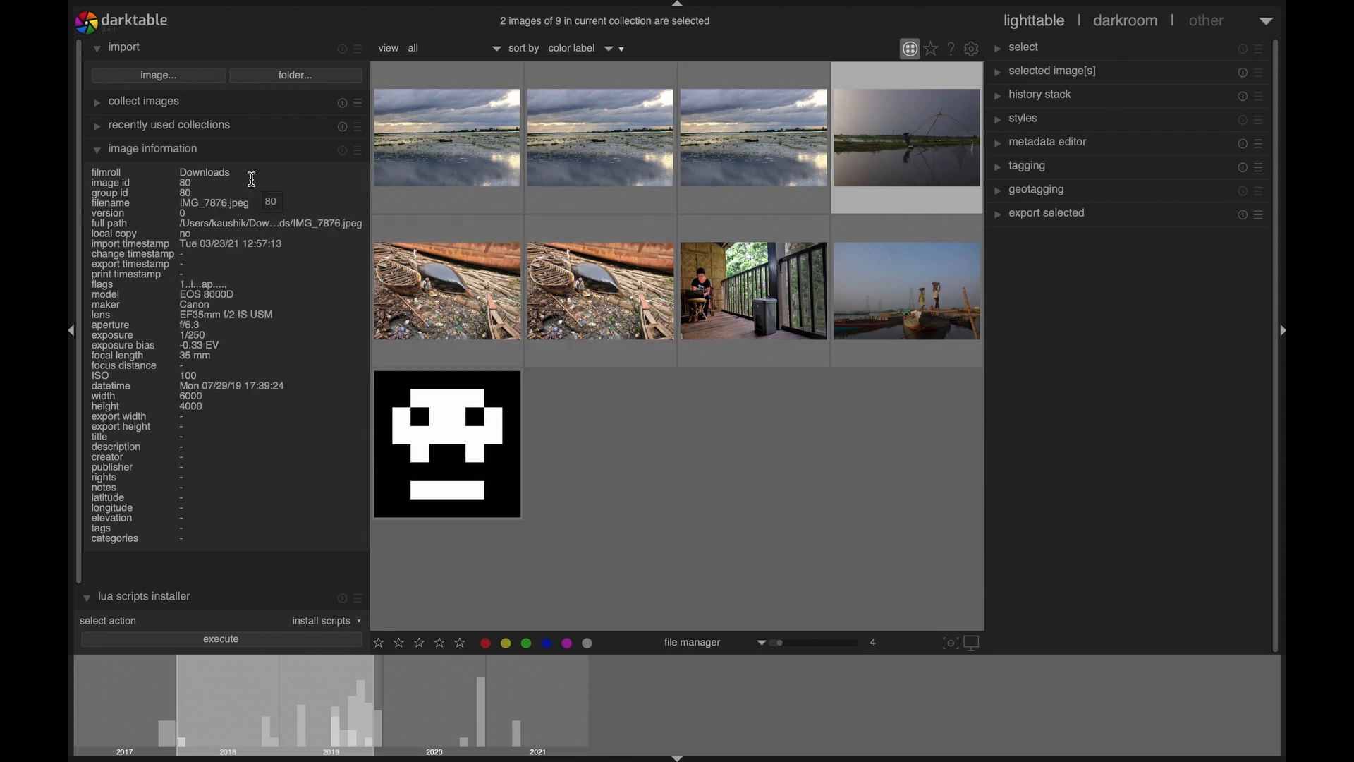
{"action": "left_click", "coordinate": [189, 152]}
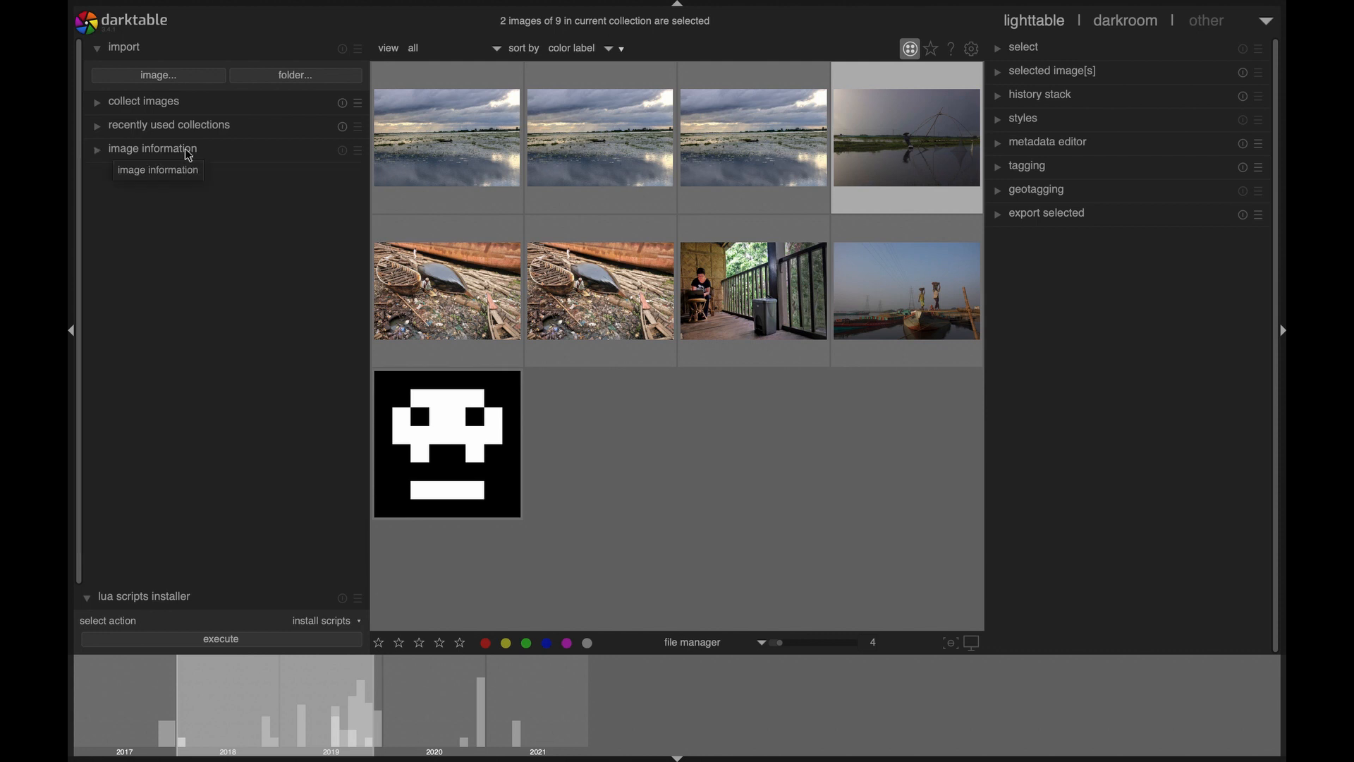
Limit the collection on the timeline to photos taken from about mid-2019 to late 2019.
{"action": "mouse_move", "coordinate": [479, 526]}
{"action": "left_click", "coordinate": [168, 736]}
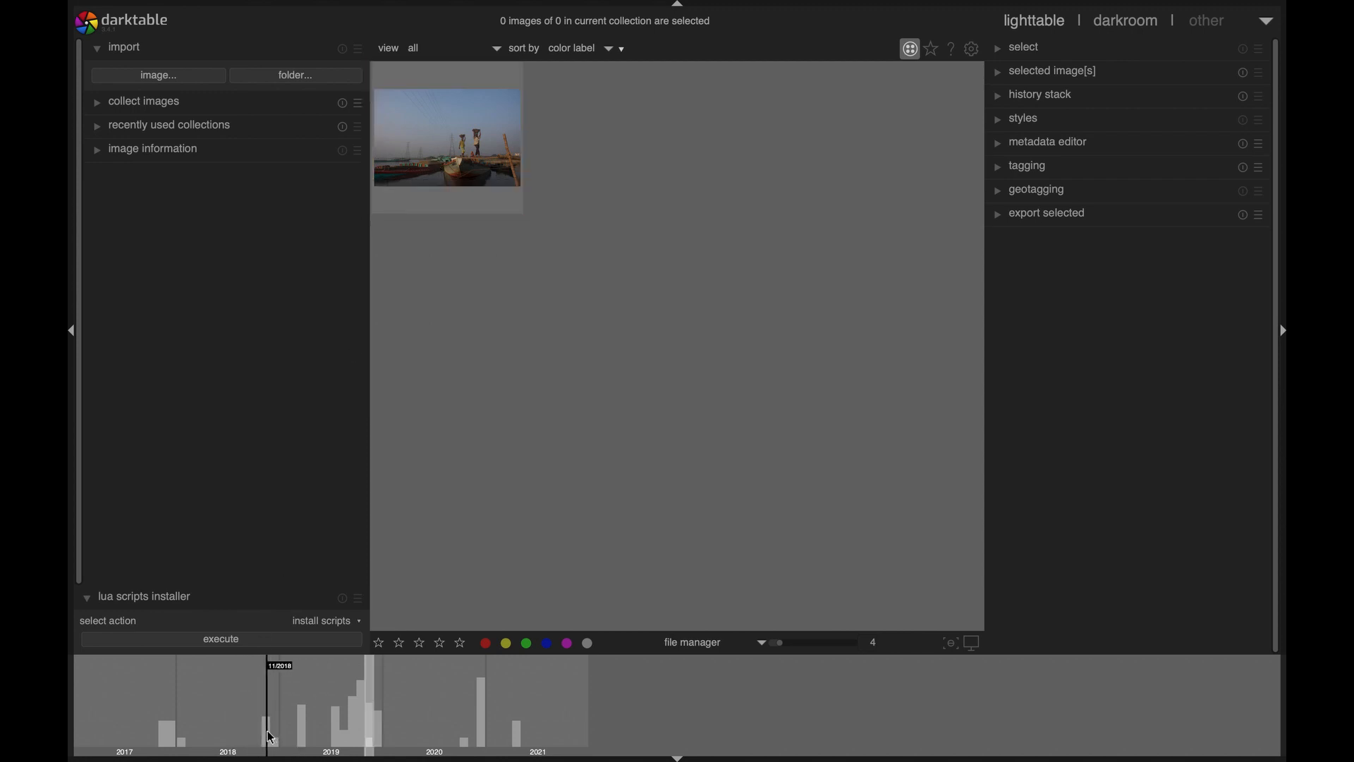
{"action": "left_click", "coordinate": [337, 725]}
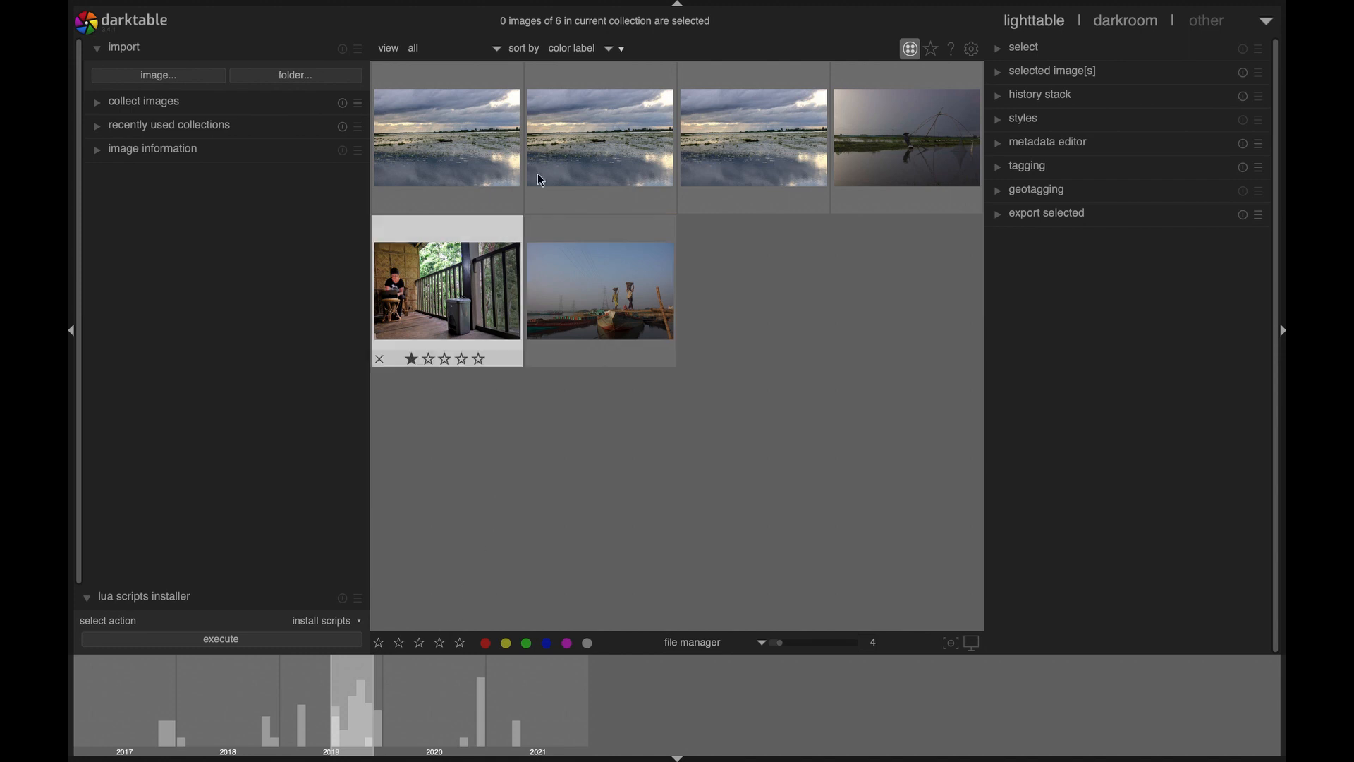
Rate the lake and fishing-net photos three stars and apply the red color label to them.
{"action": "left_click", "coordinate": [484, 134]}
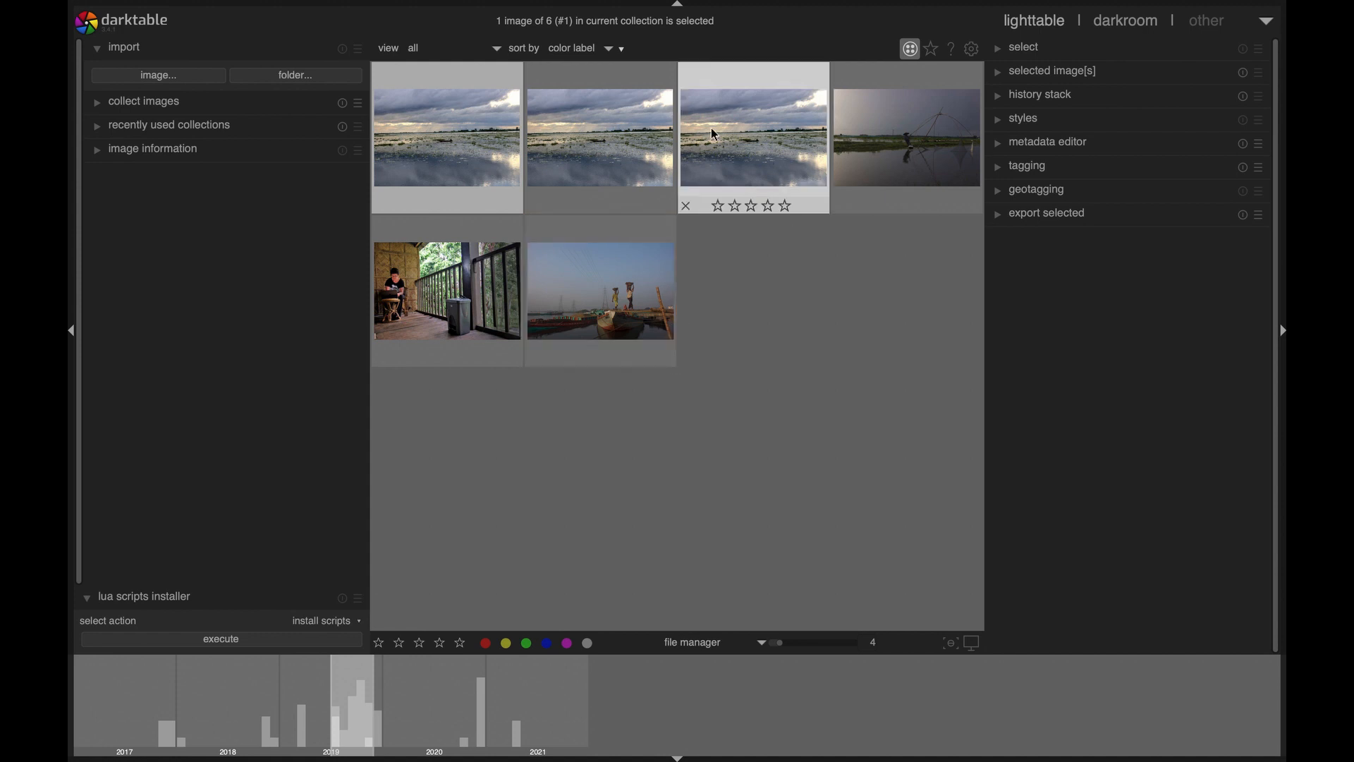
{"action": "left_click", "coordinate": [887, 106], "text": "ctrl"}
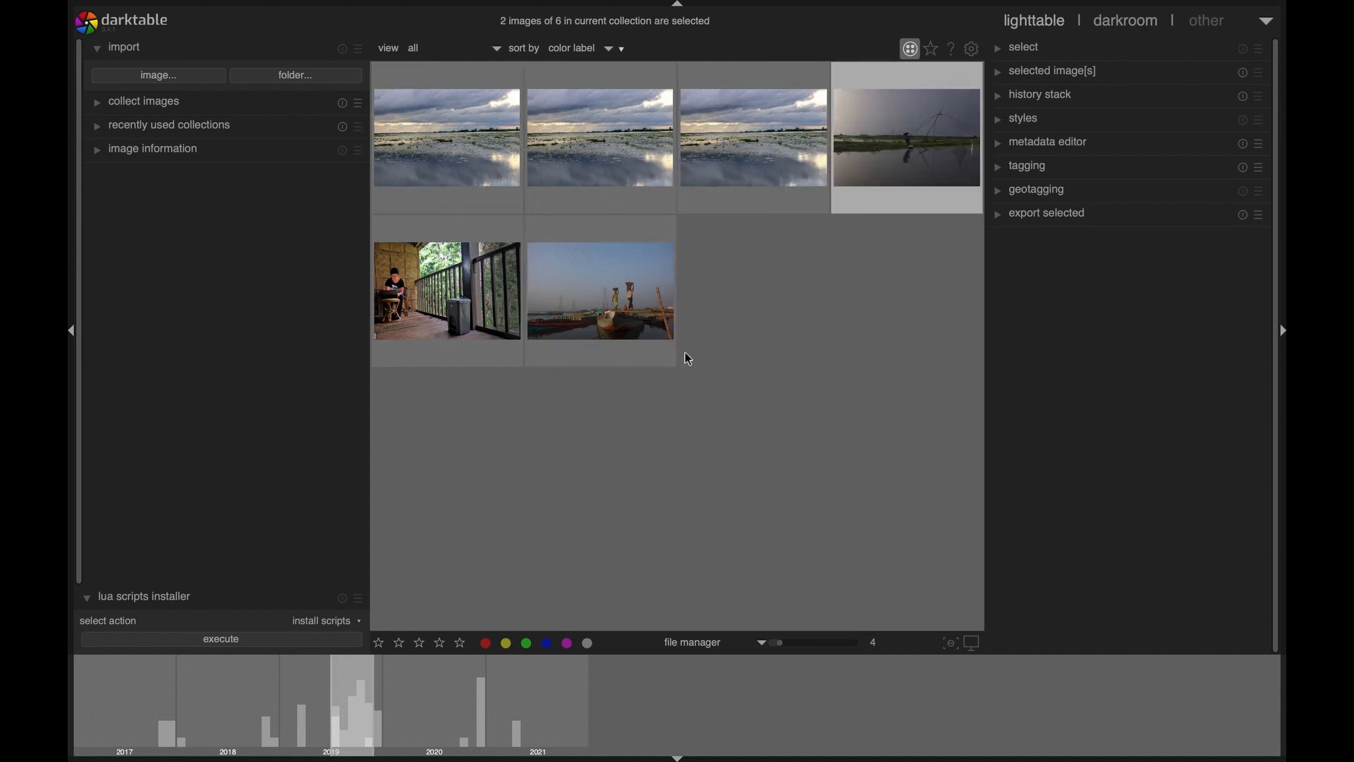
{"action": "left_click", "coordinate": [424, 647]}
{"action": "left_click", "coordinate": [488, 645]}
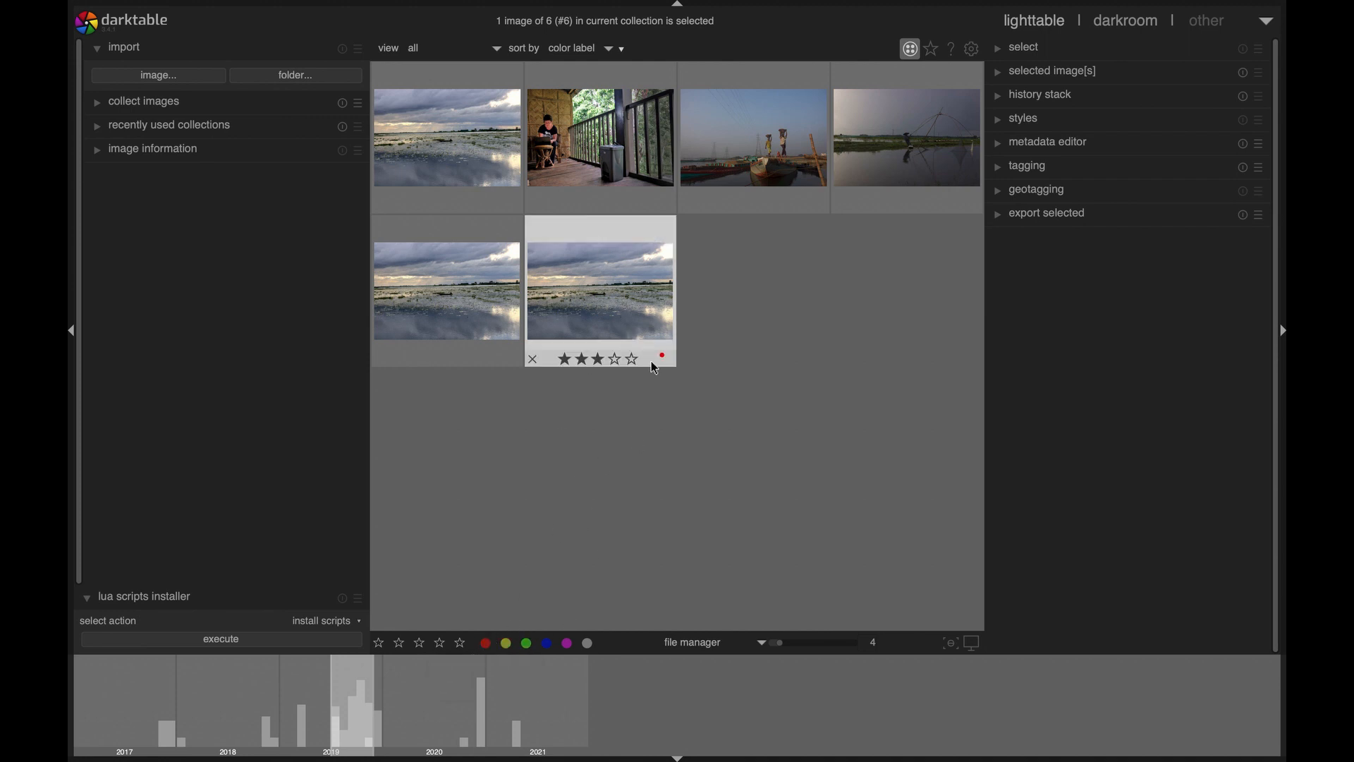
{"action": "left_click", "coordinate": [902, 157], "text": "ctrl"}
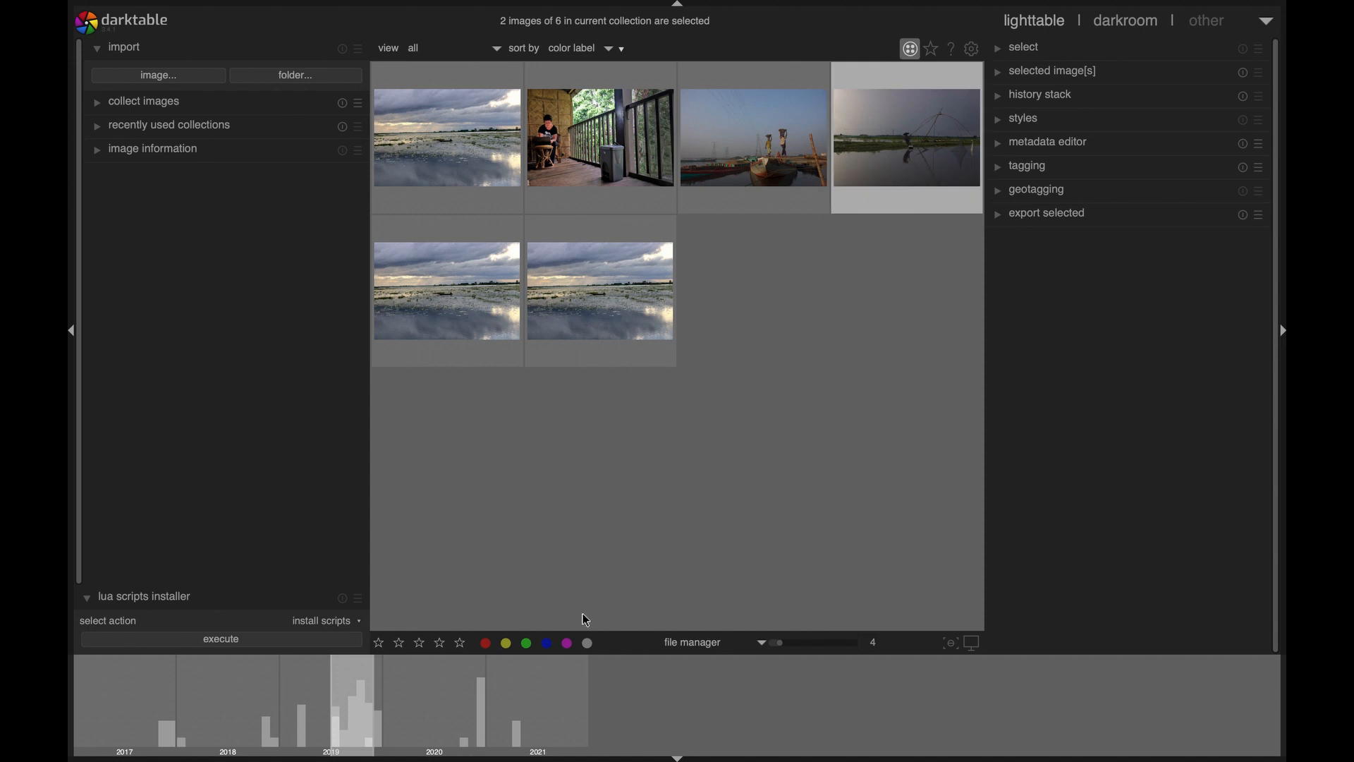
{"action": "left_click", "coordinate": [486, 644]}
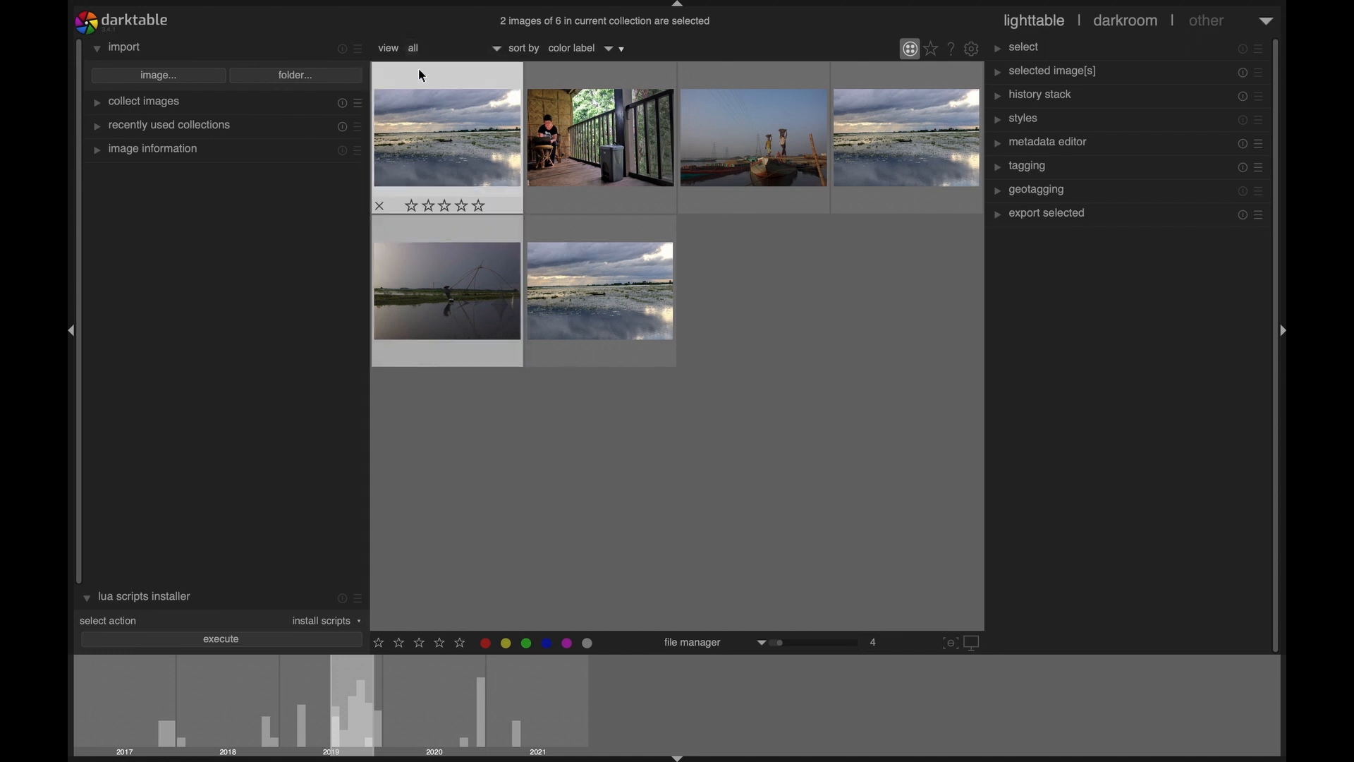
Filter the view to photos rated three stars or more and review the available sort criteria.
{"action": "left_click", "coordinate": [472, 54]}
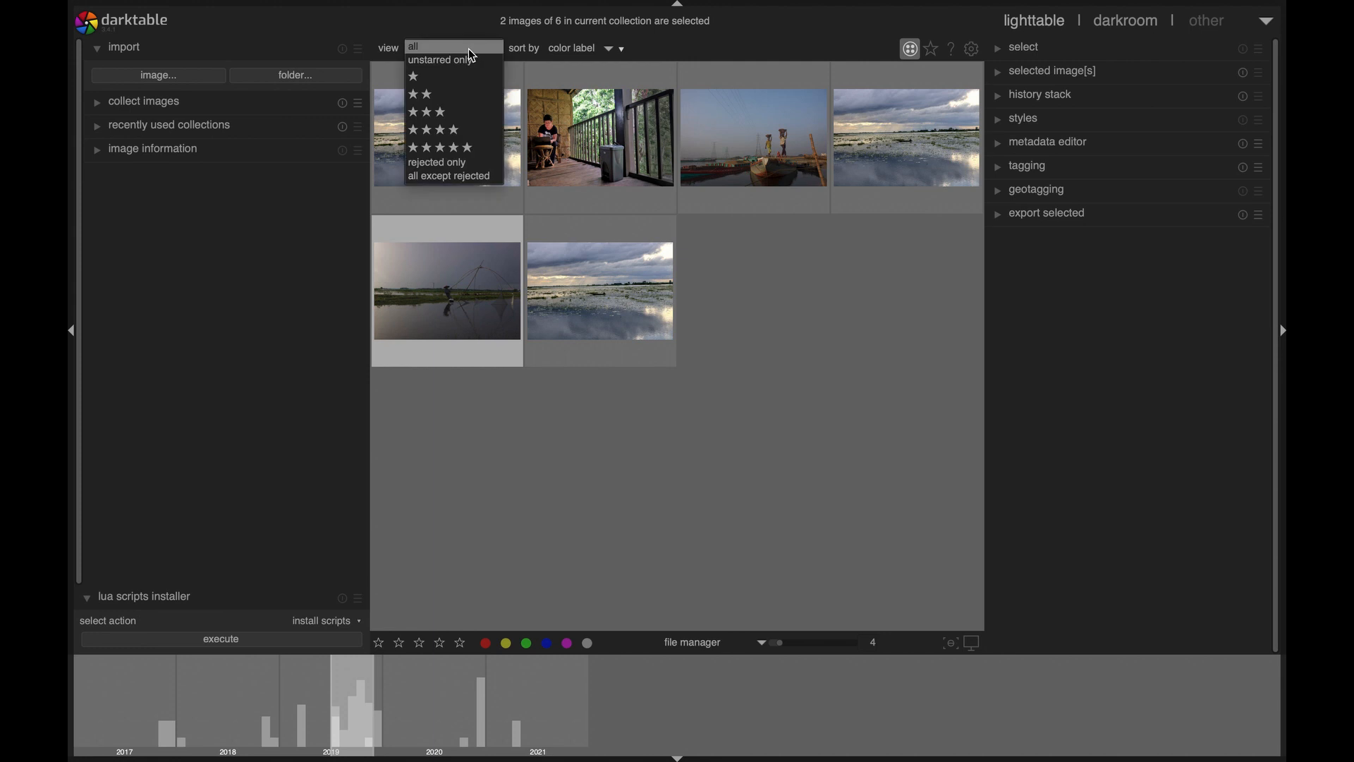
{"action": "left_click", "coordinate": [443, 113]}
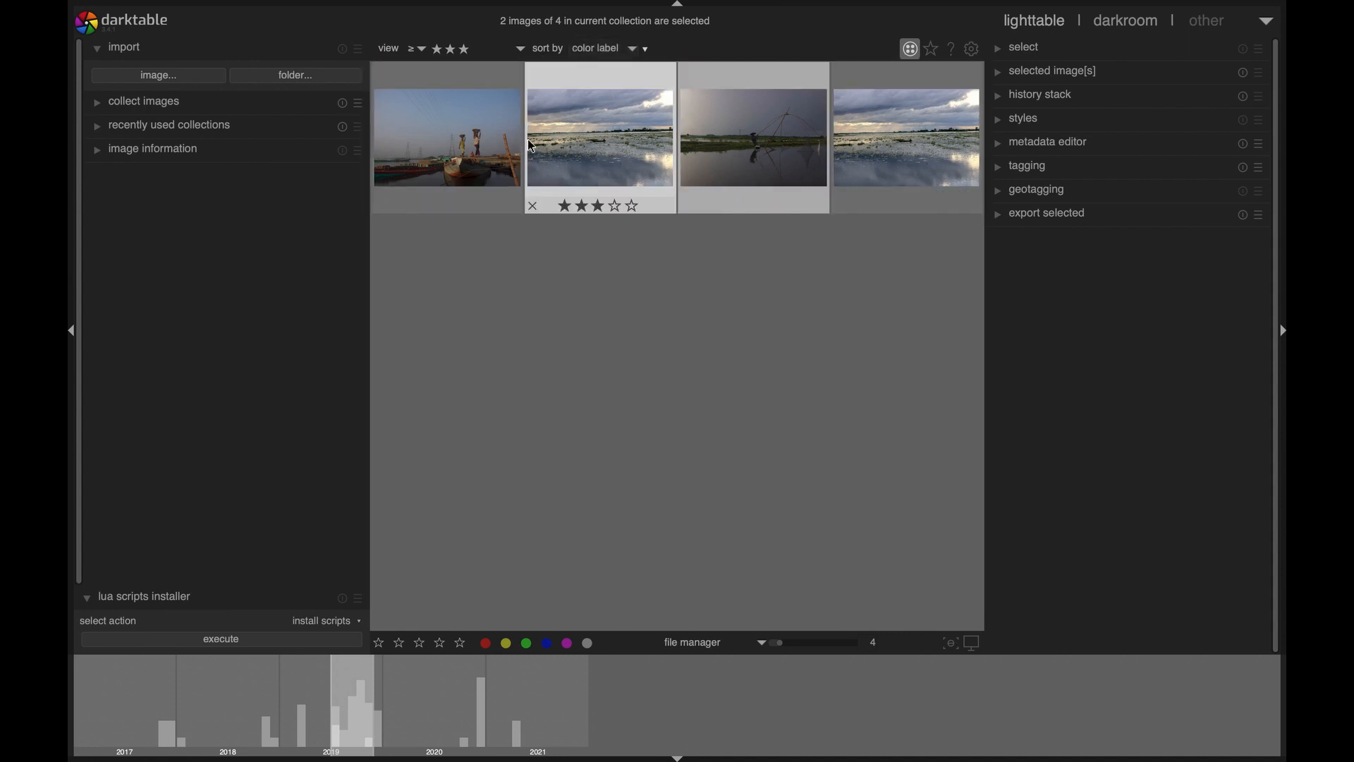
{"action": "left_click", "coordinate": [631, 56]}
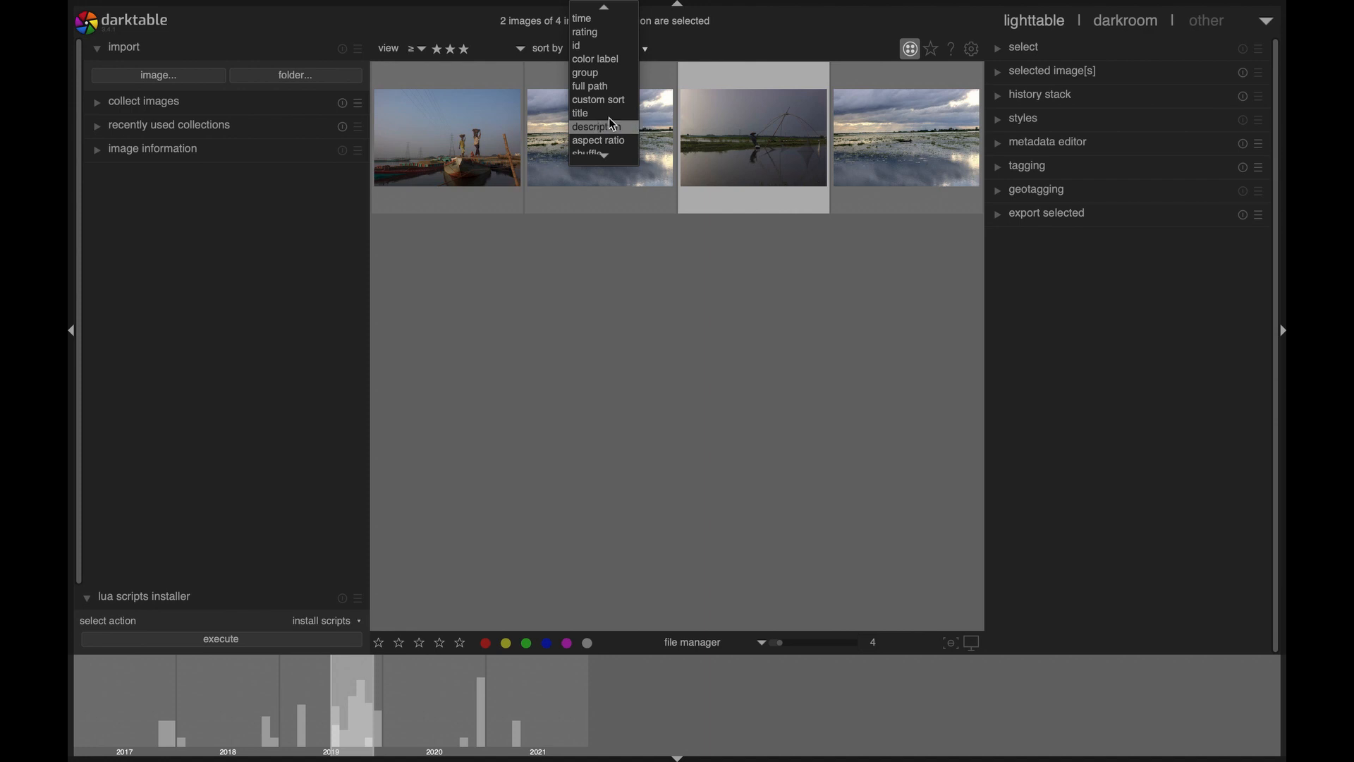
{"action": "left_click", "coordinate": [746, 325]}
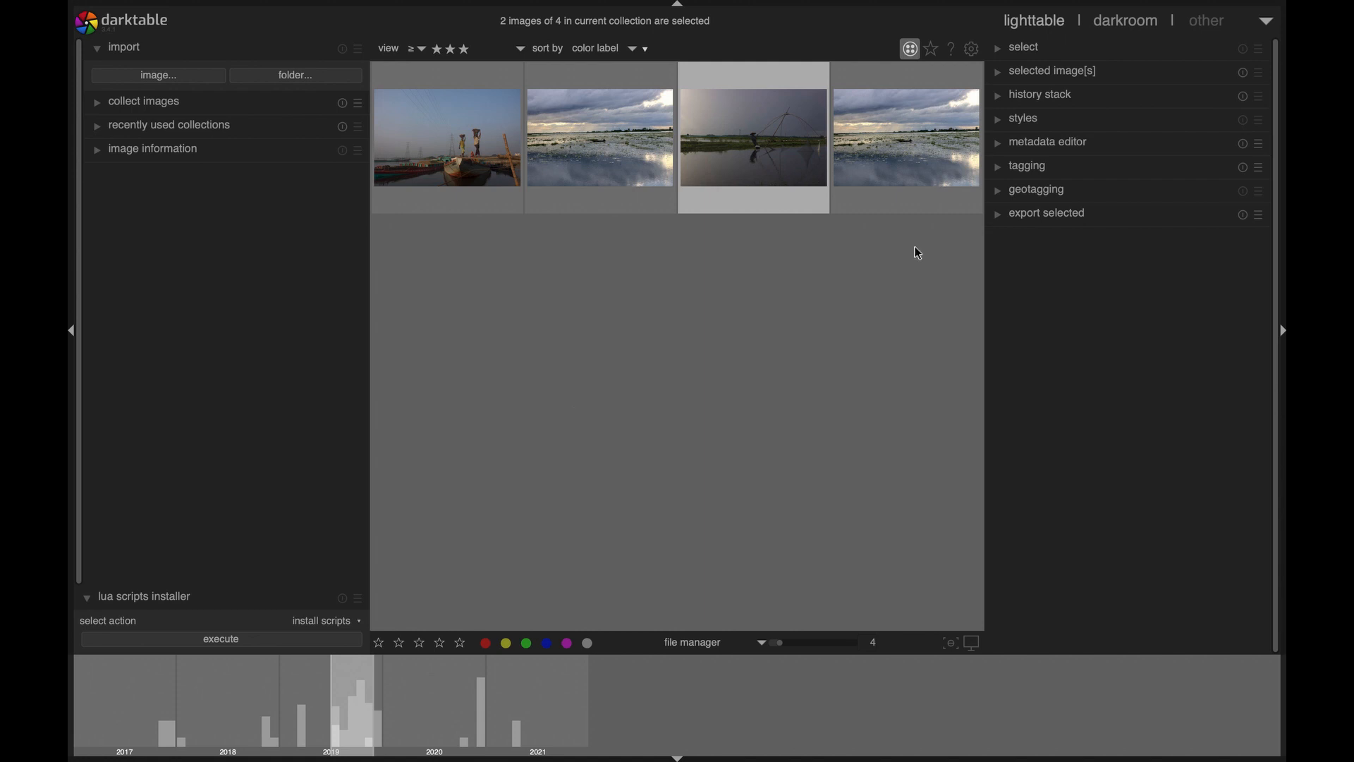
Select all photos in the filtered collection.
{"action": "left_click", "coordinate": [1021, 49]}
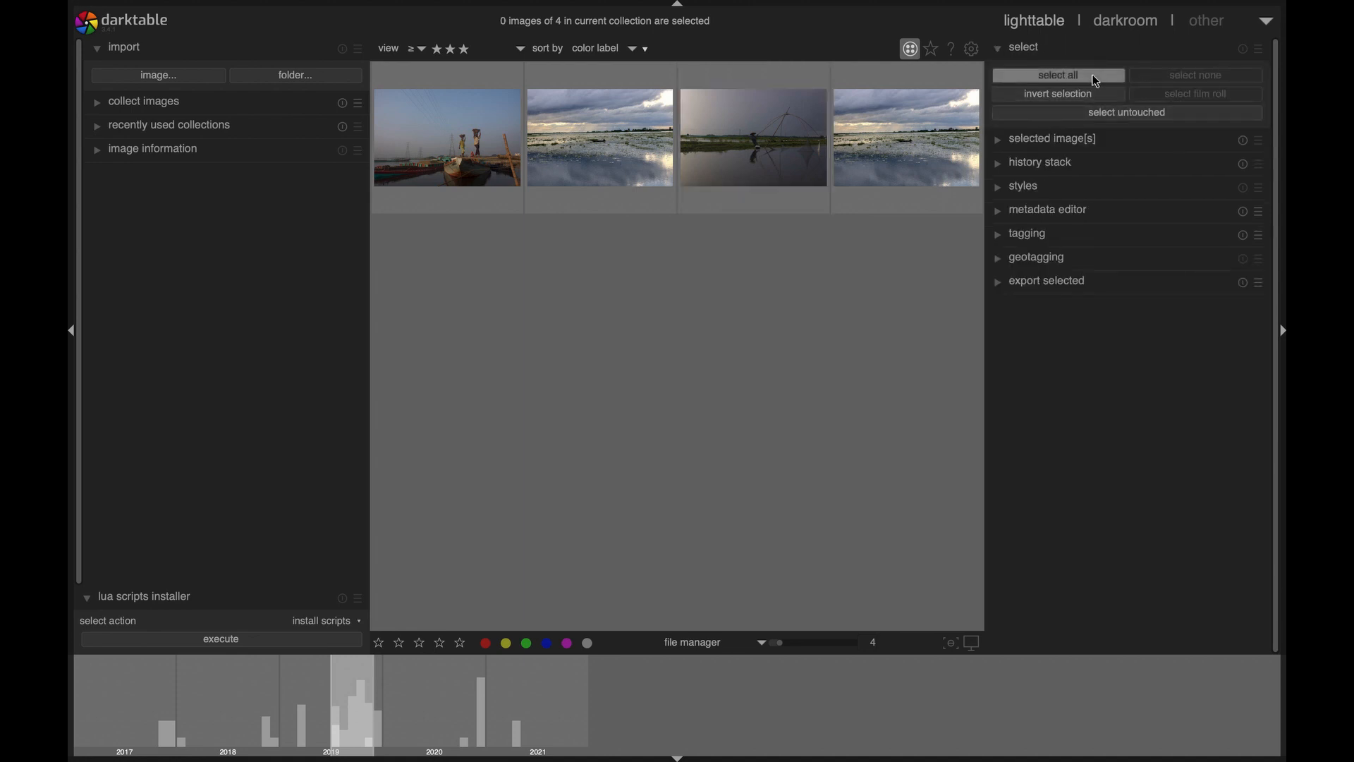
{"action": "left_click", "coordinate": [1058, 75]}
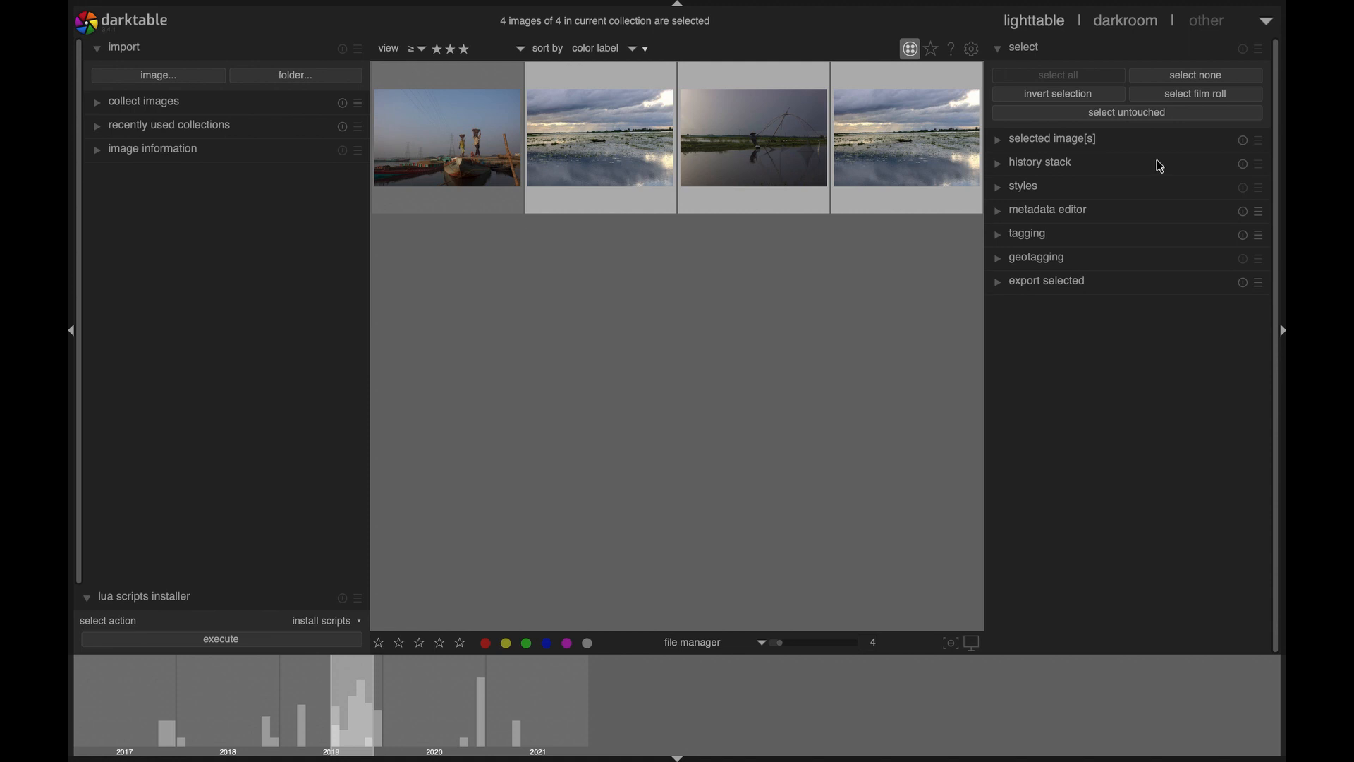
{"action": "left_click", "coordinate": [1007, 48]}
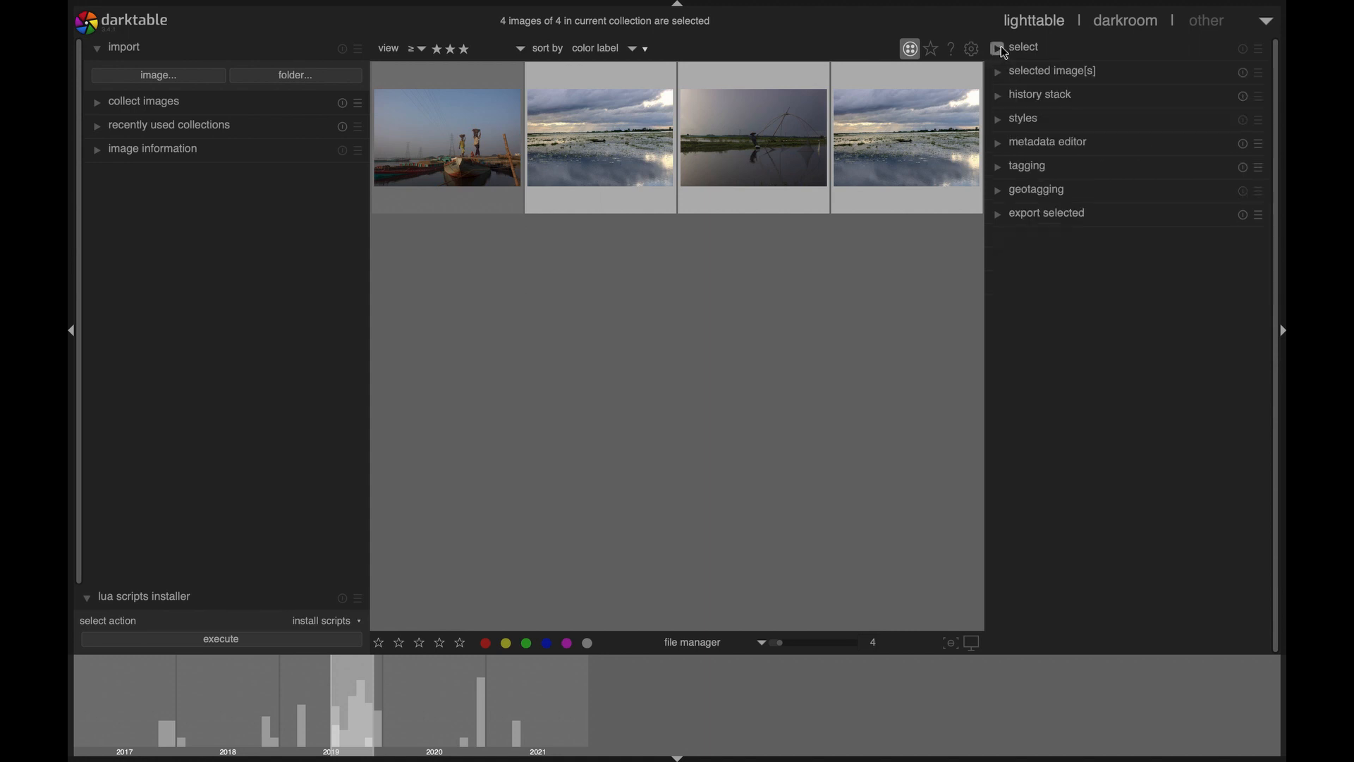
Look over the operations for selected images, the history stack and styles.
{"action": "left_click", "coordinate": [1080, 72]}
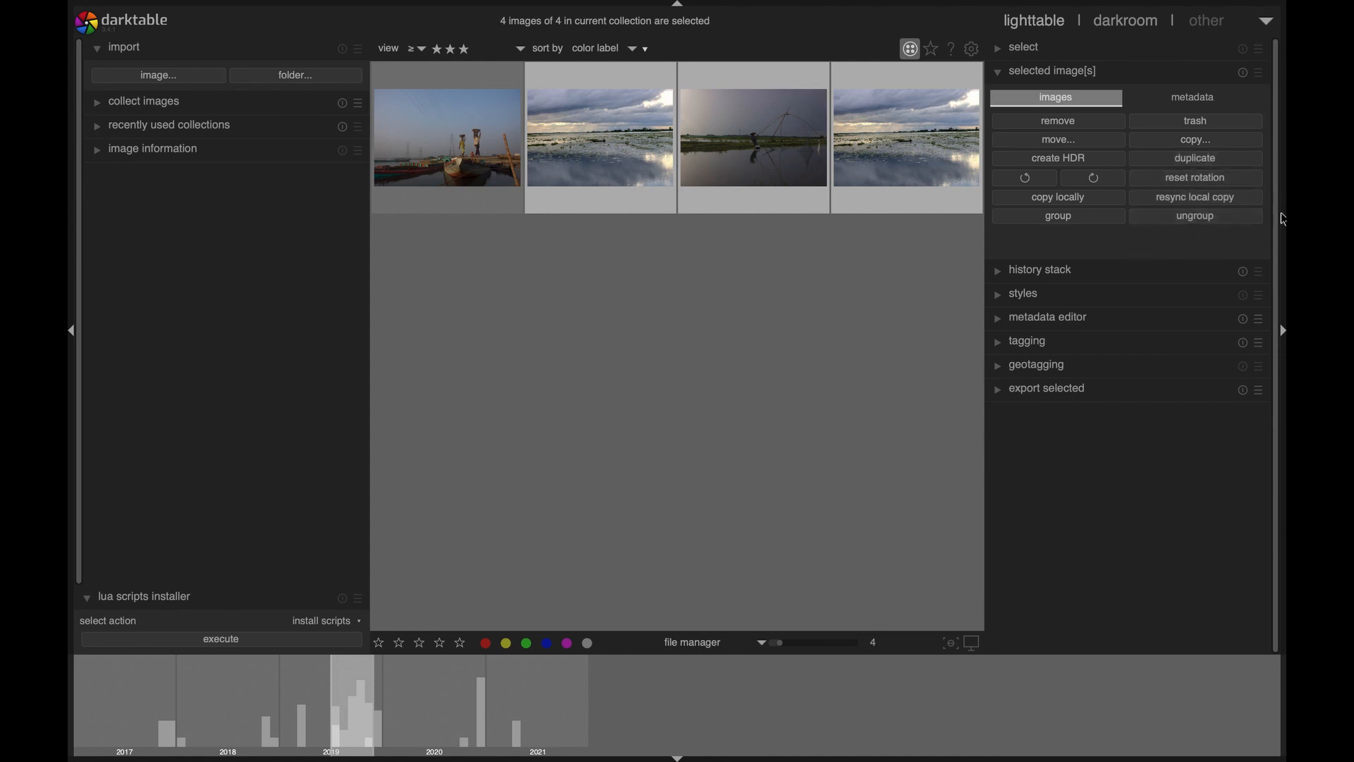
{"action": "left_click", "coordinate": [1073, 75]}
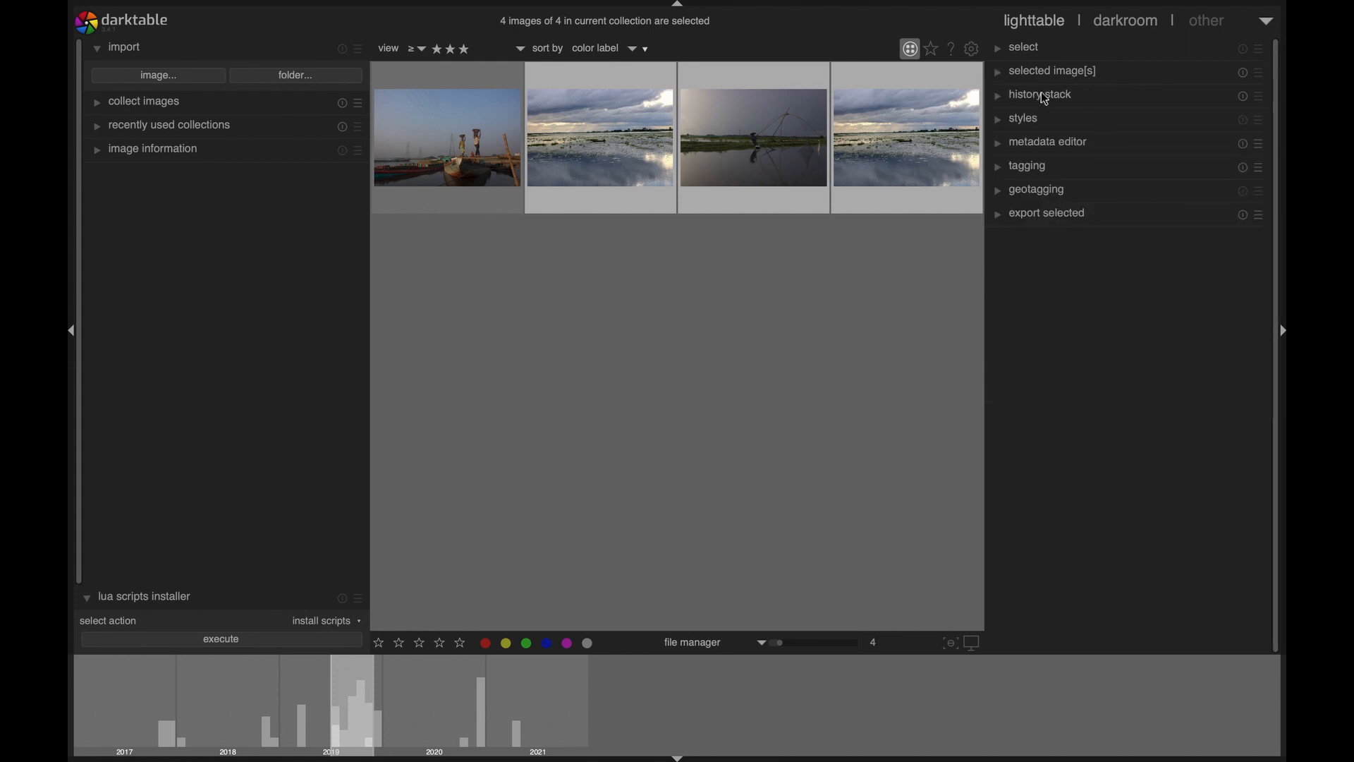
{"action": "left_click", "coordinate": [1051, 98]}
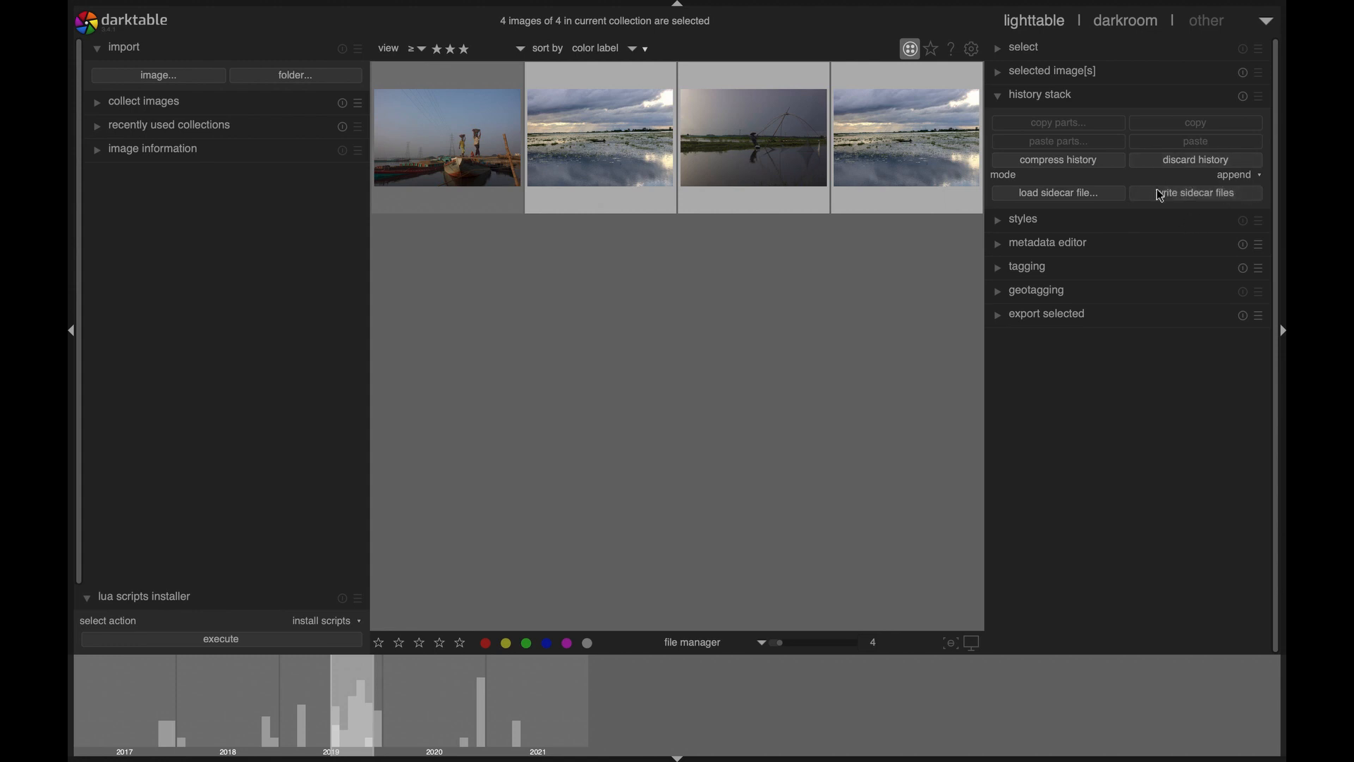
{"action": "left_click", "coordinate": [1081, 99]}
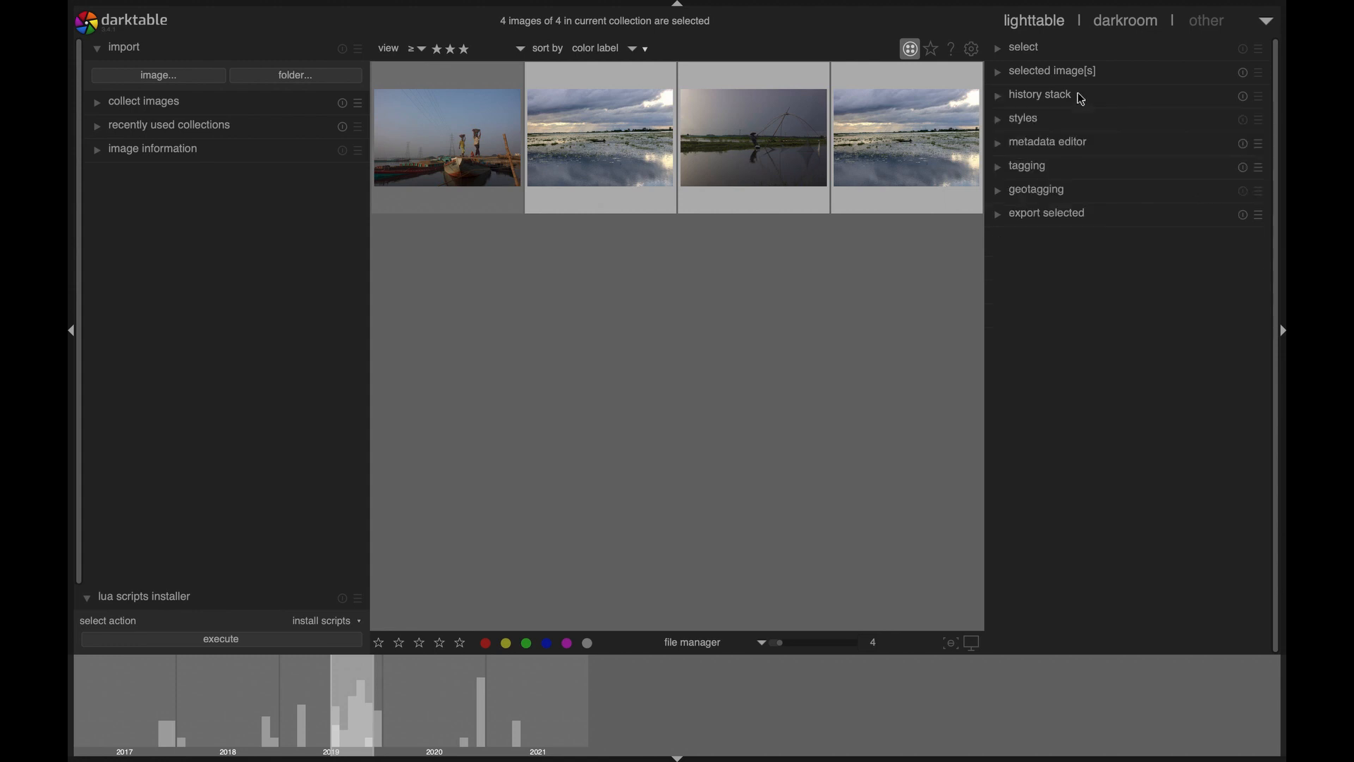
{"action": "left_click", "coordinate": [1039, 120]}
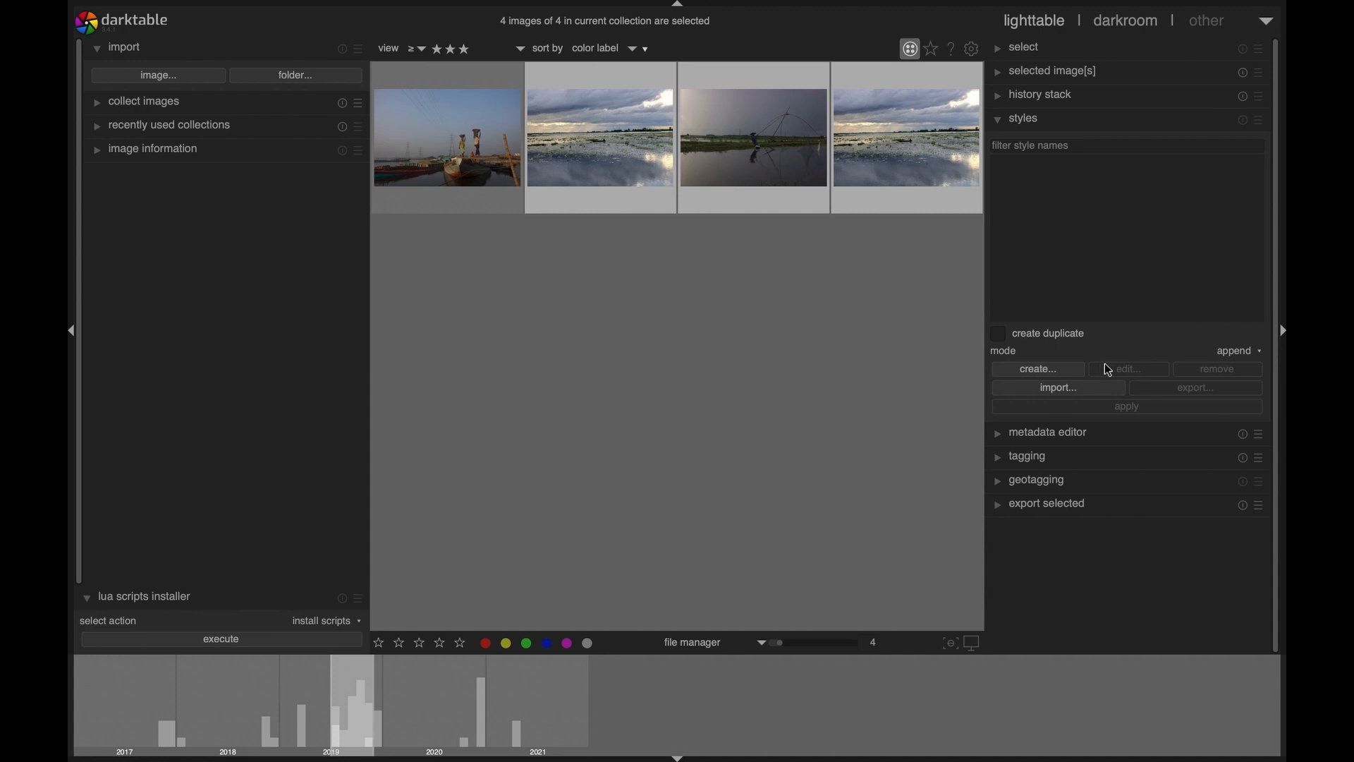
{"action": "left_click", "coordinate": [1047, 121]}
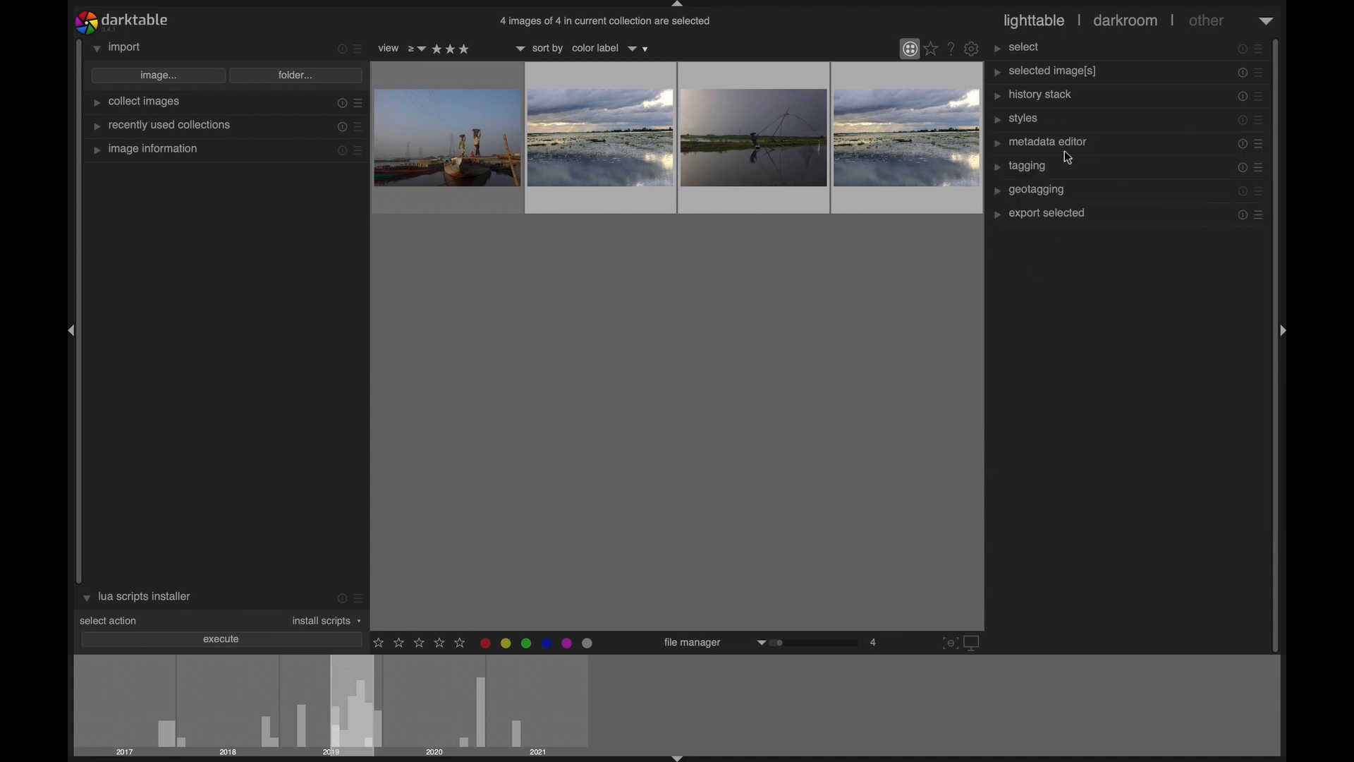
Look over the metadata editor fields and the hidden and private metadata settings, leaving the settings unsaved.
{"action": "left_click", "coordinate": [1067, 143]}
{"action": "left_click", "coordinate": [1069, 168]}
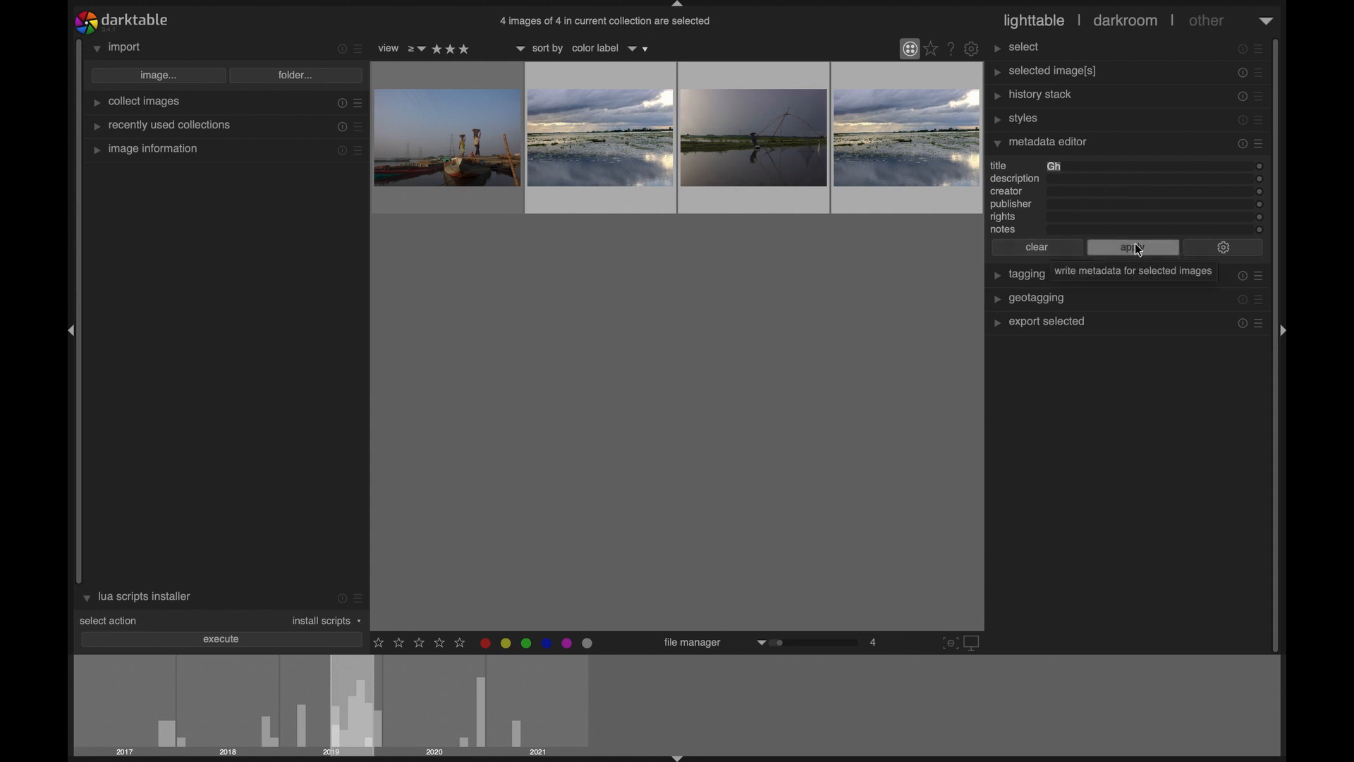
{"action": "left_click", "coordinate": [1241, 249]}
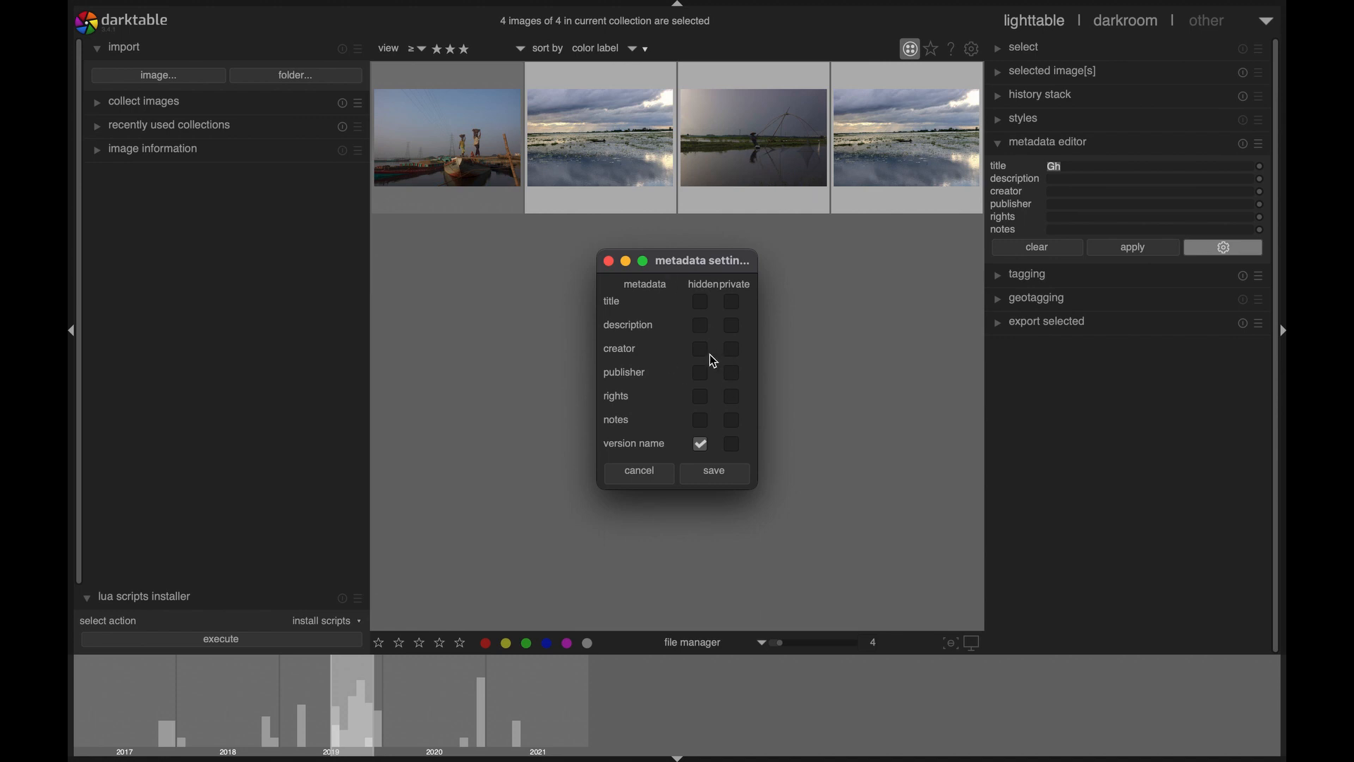
{"action": "left_click", "coordinate": [700, 444]}
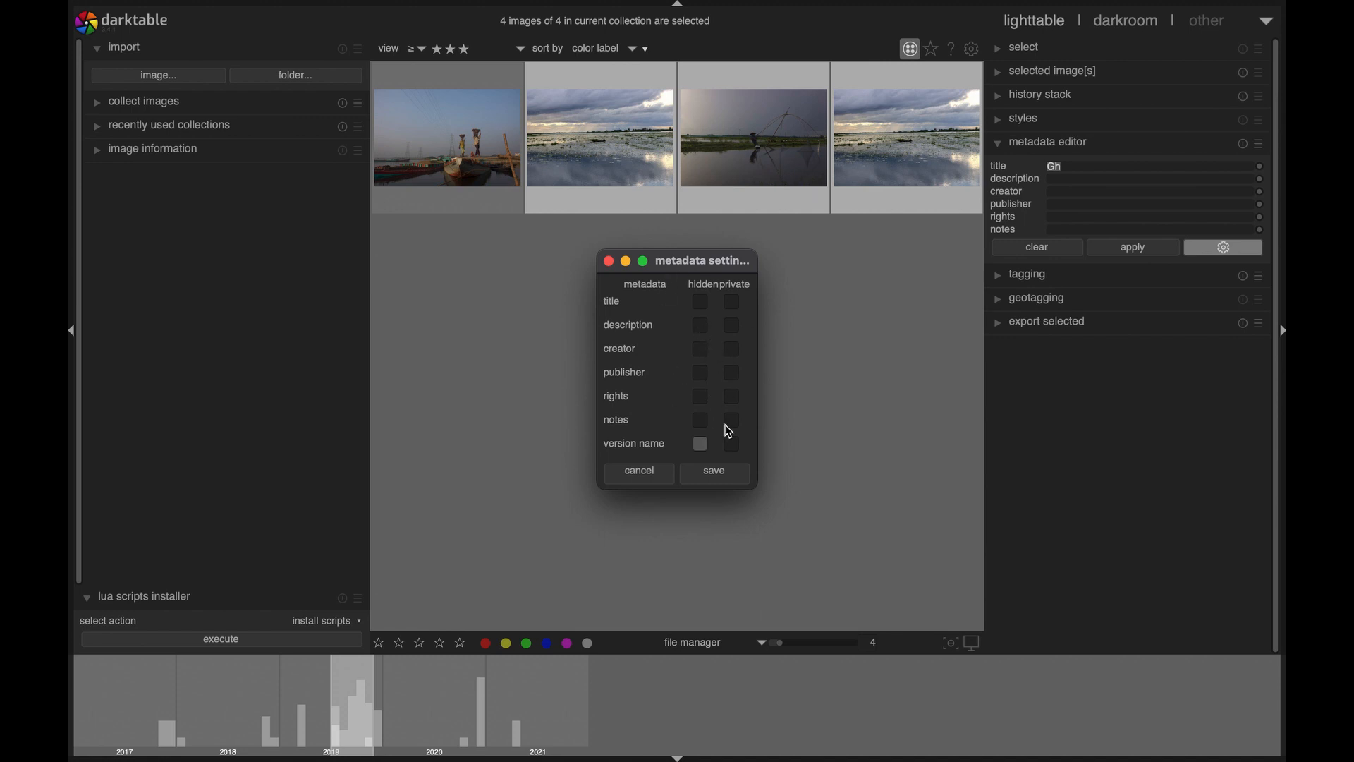
{"action": "left_click", "coordinate": [641, 478]}
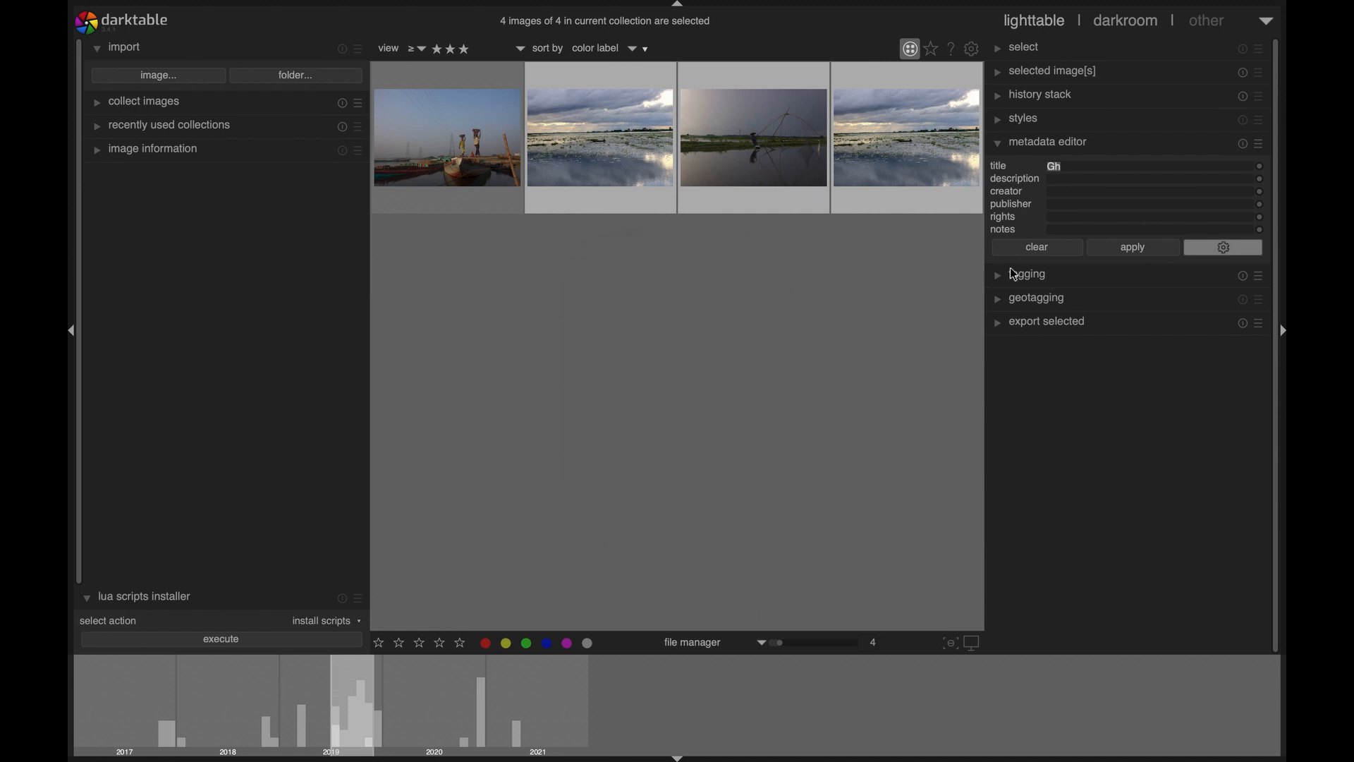
{"action": "left_click", "coordinate": [1010, 145]}
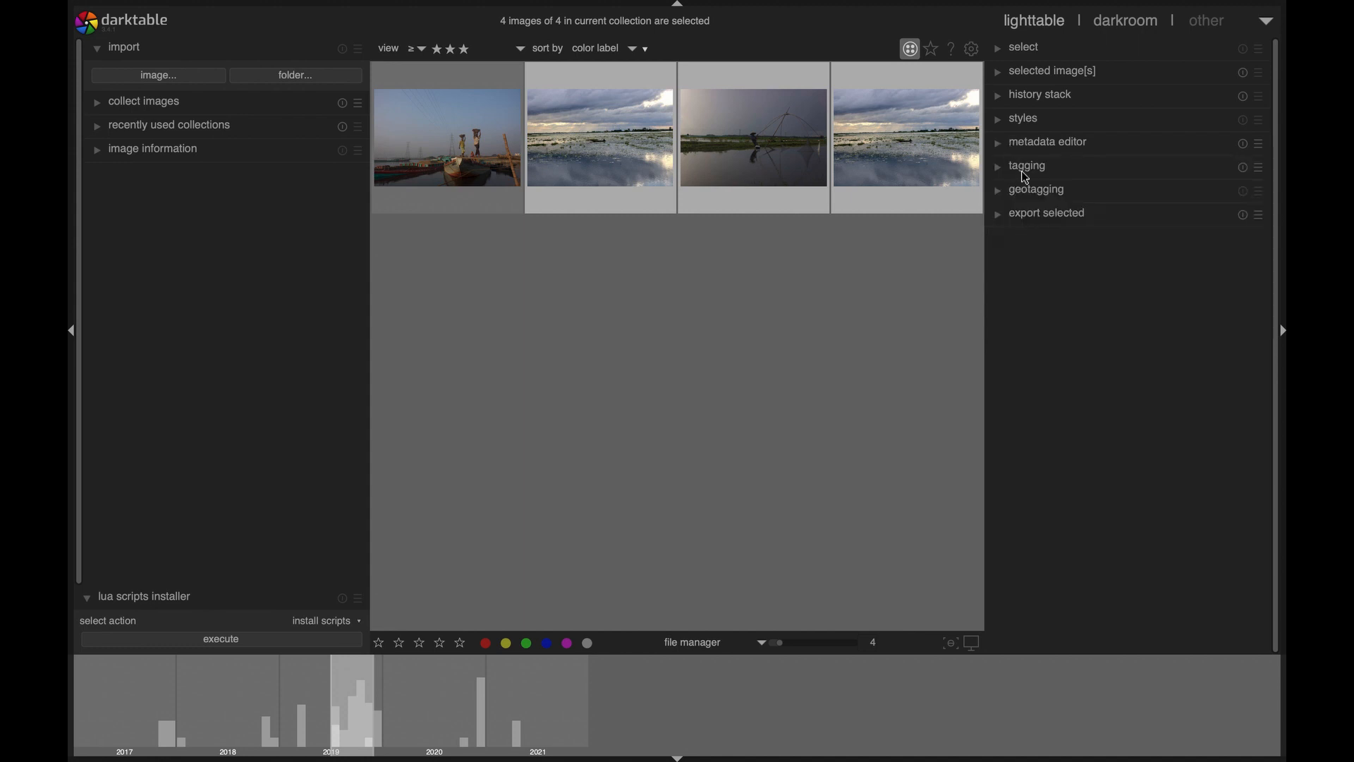
Create the tag Landscape and attach it to the four selected photos.
{"action": "left_click", "coordinate": [1028, 171]}
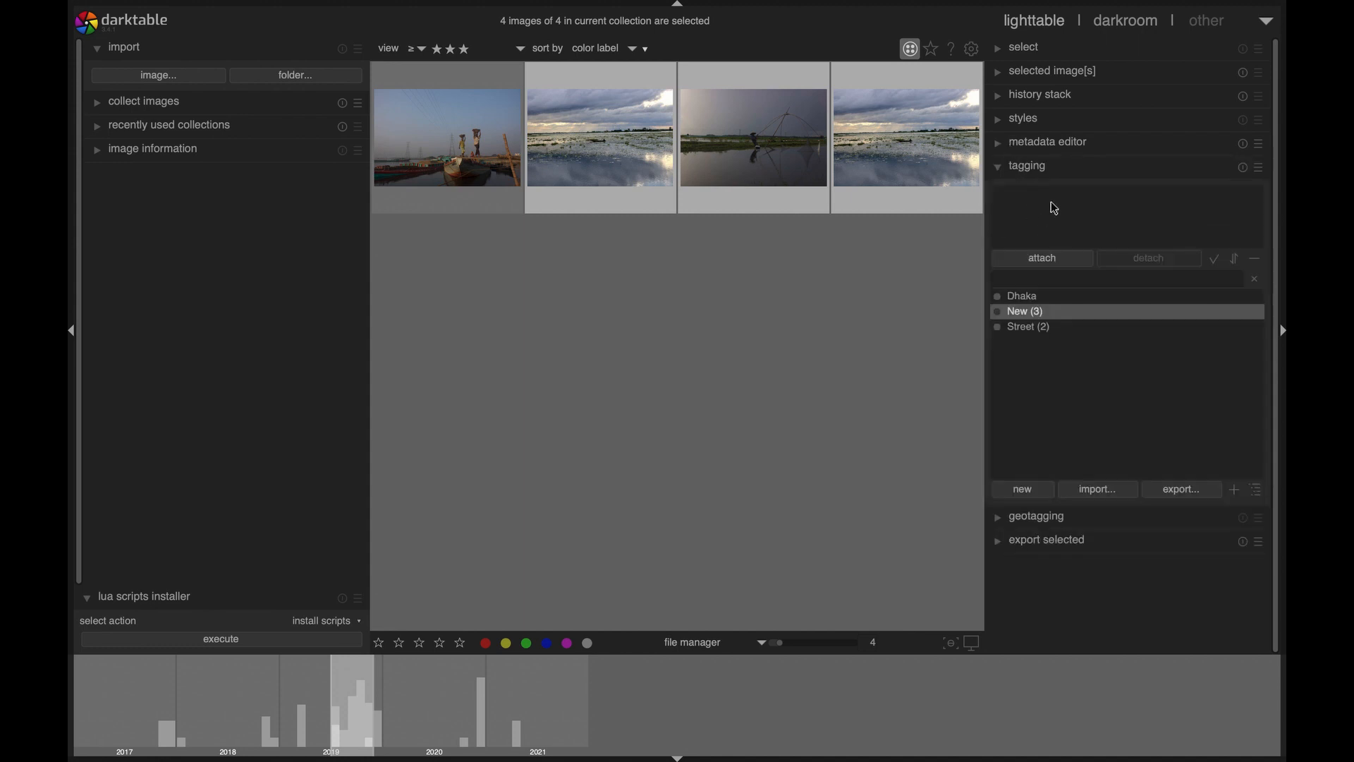
{"action": "left_click", "coordinate": [1021, 280]}
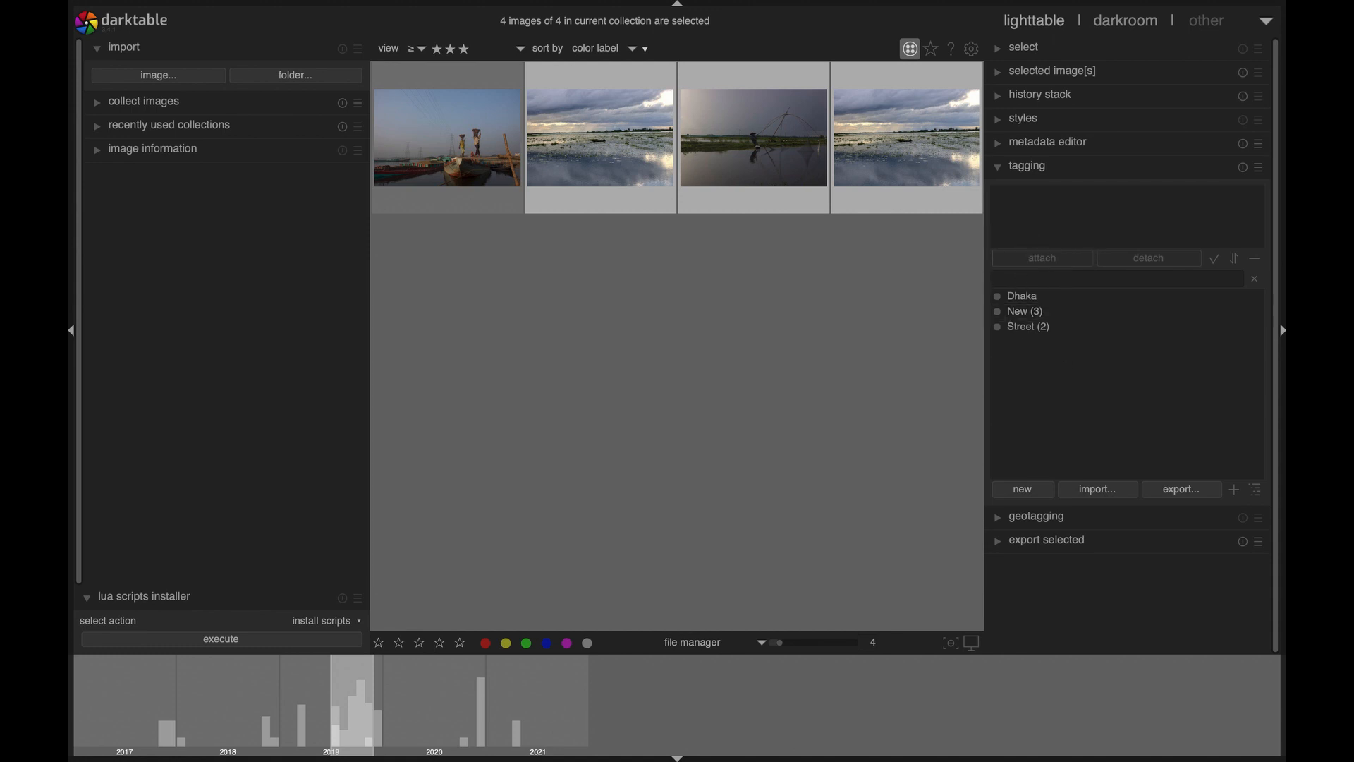
{"action": "type", "text": "Landscap"}
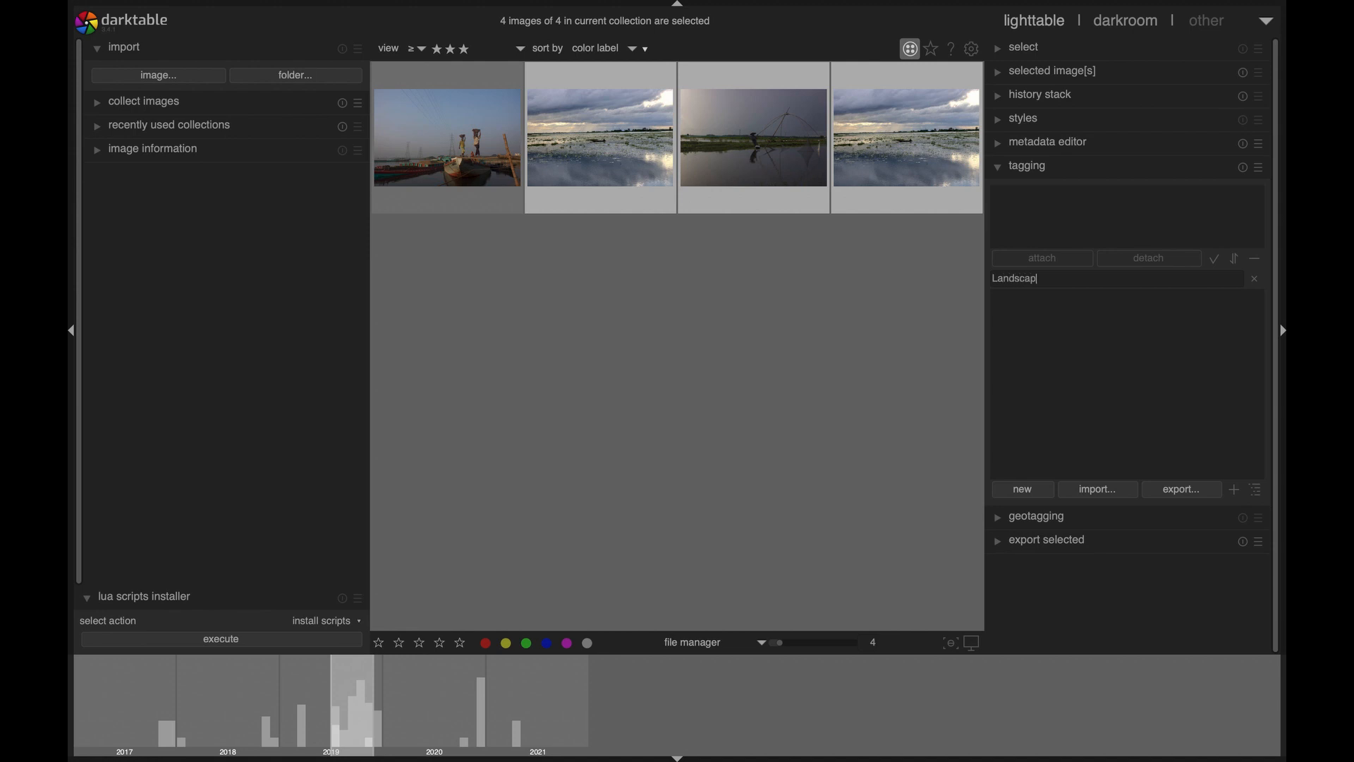
{"action": "type", "text": "e"}
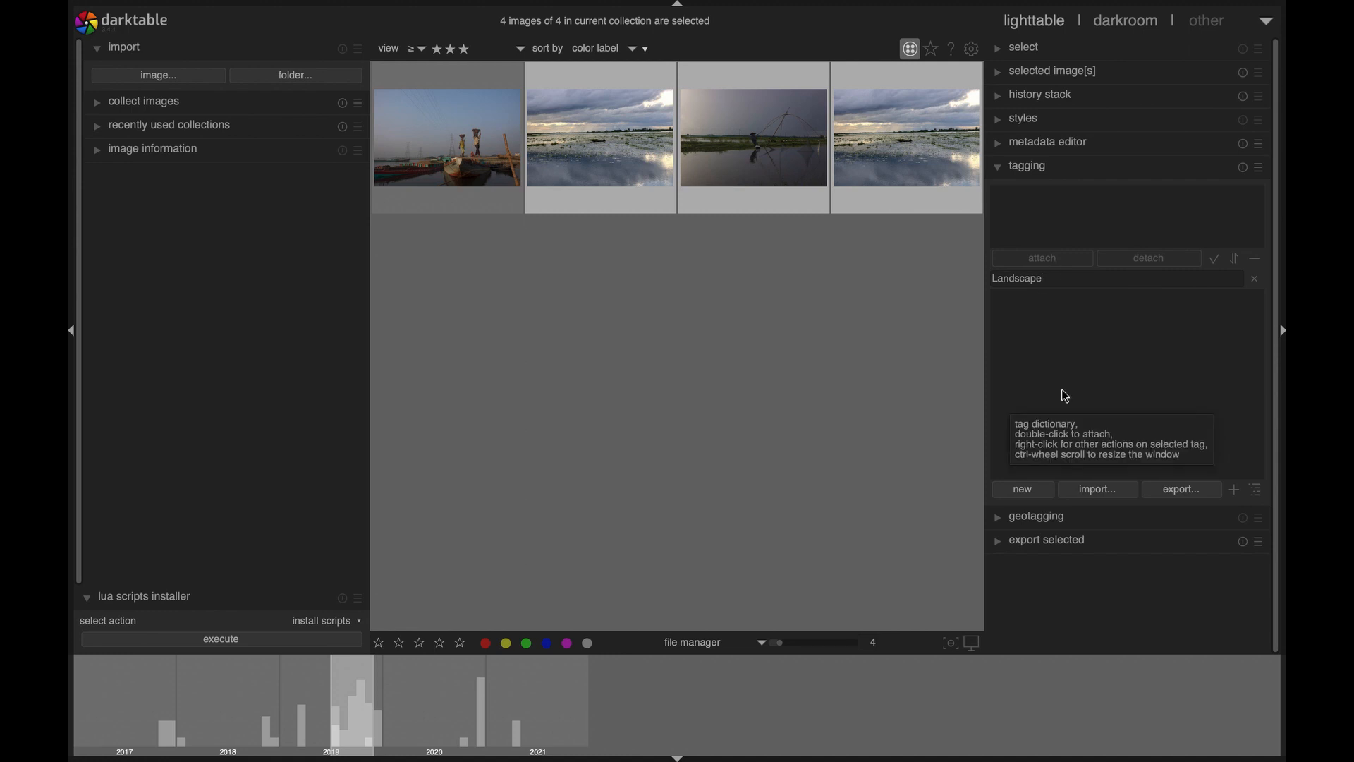
{"action": "key", "text": "Return"}
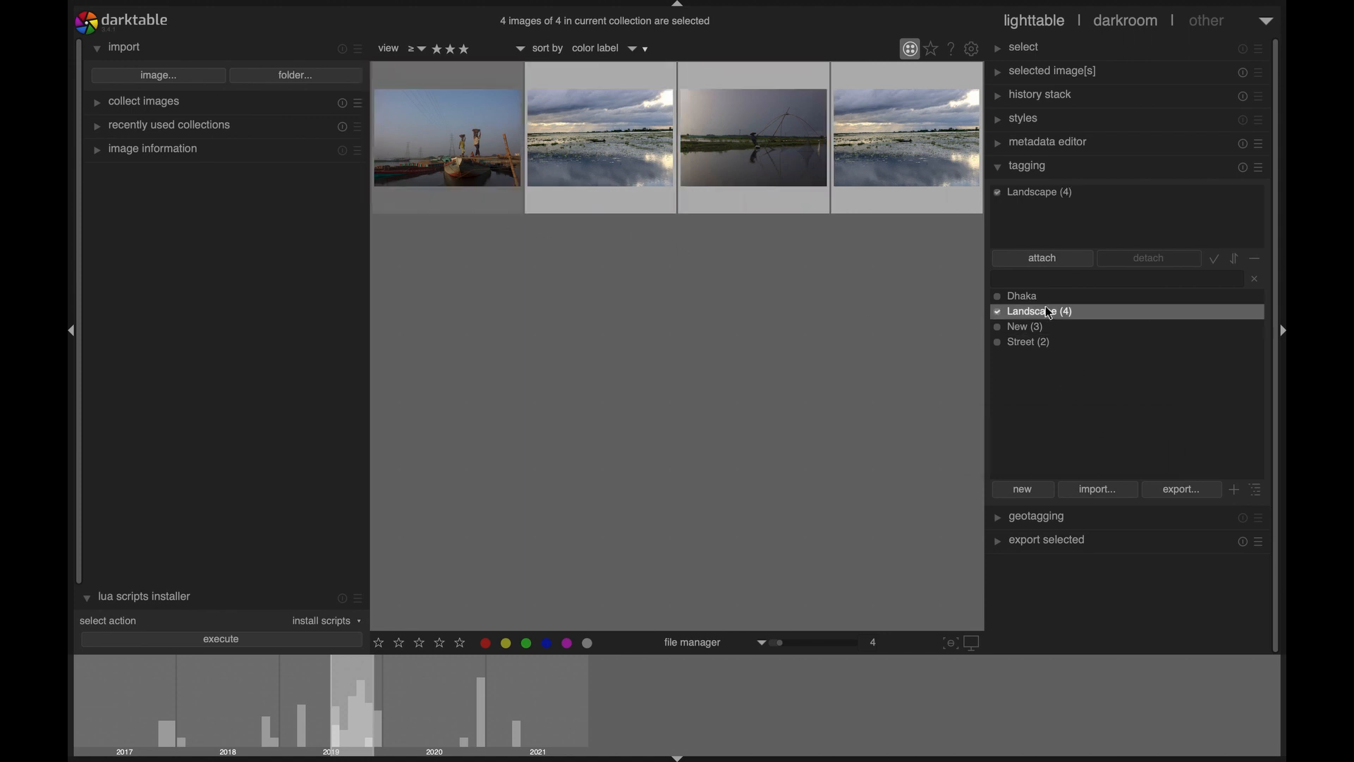
{"action": "left_click", "coordinate": [1093, 311]}
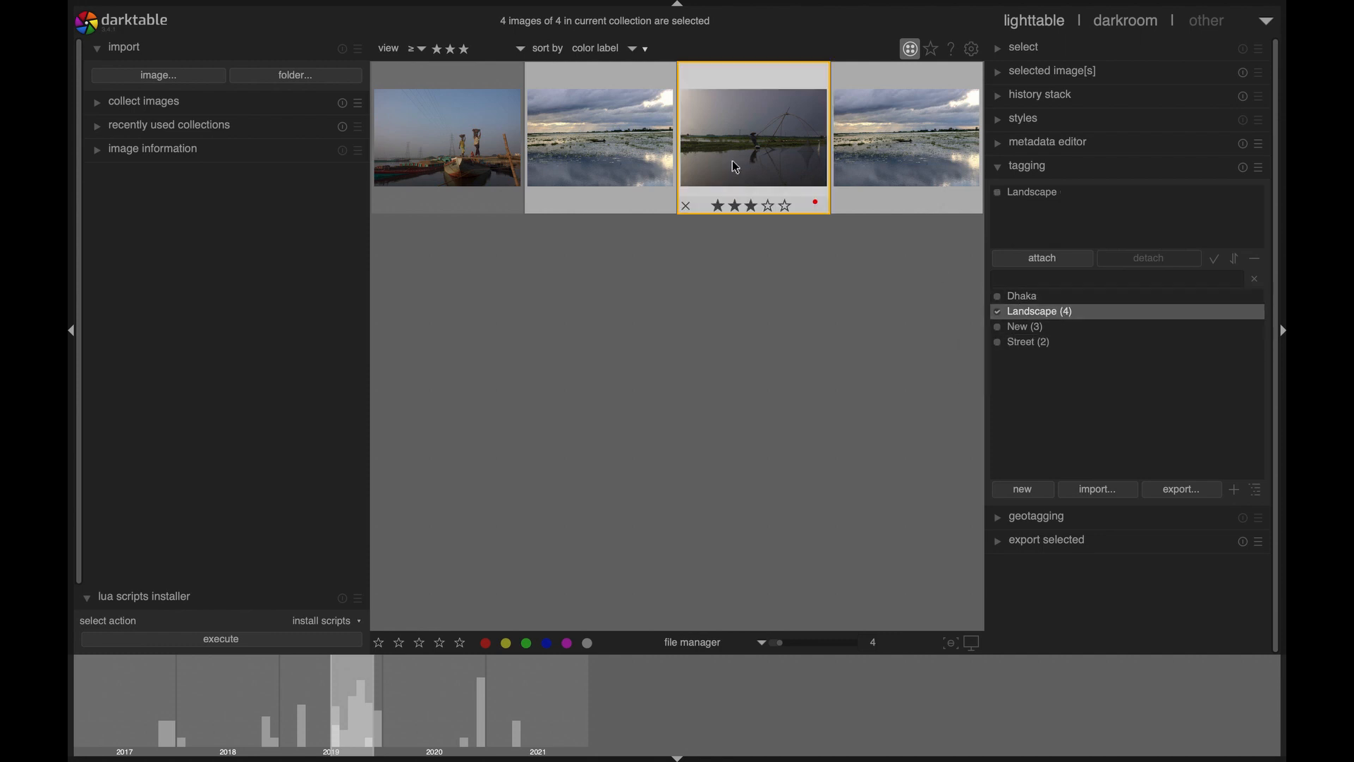
Select only the second photo in the collection and check its attached tags.
{"action": "left_click", "coordinate": [625, 151]}
{"action": "double_click", "coordinate": [625, 151]}
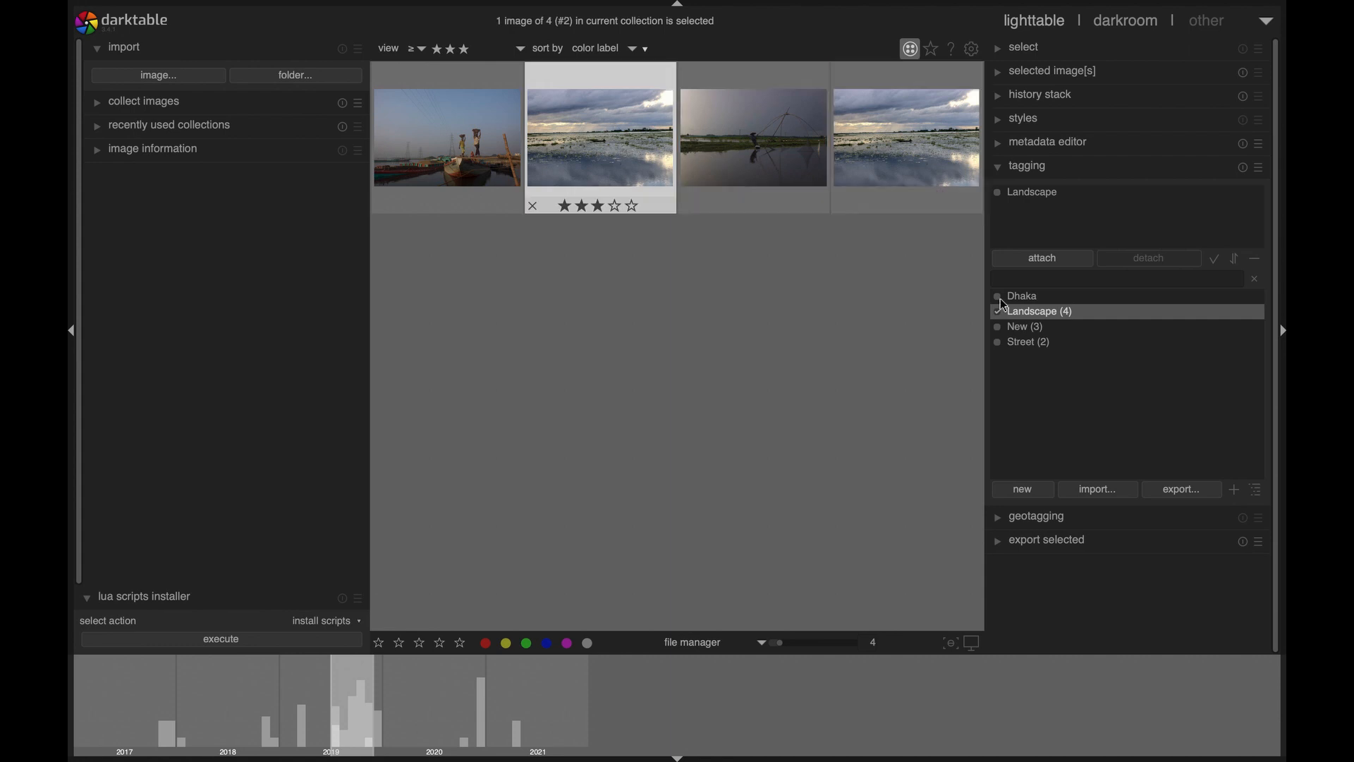
{"action": "key", "text": "l"}
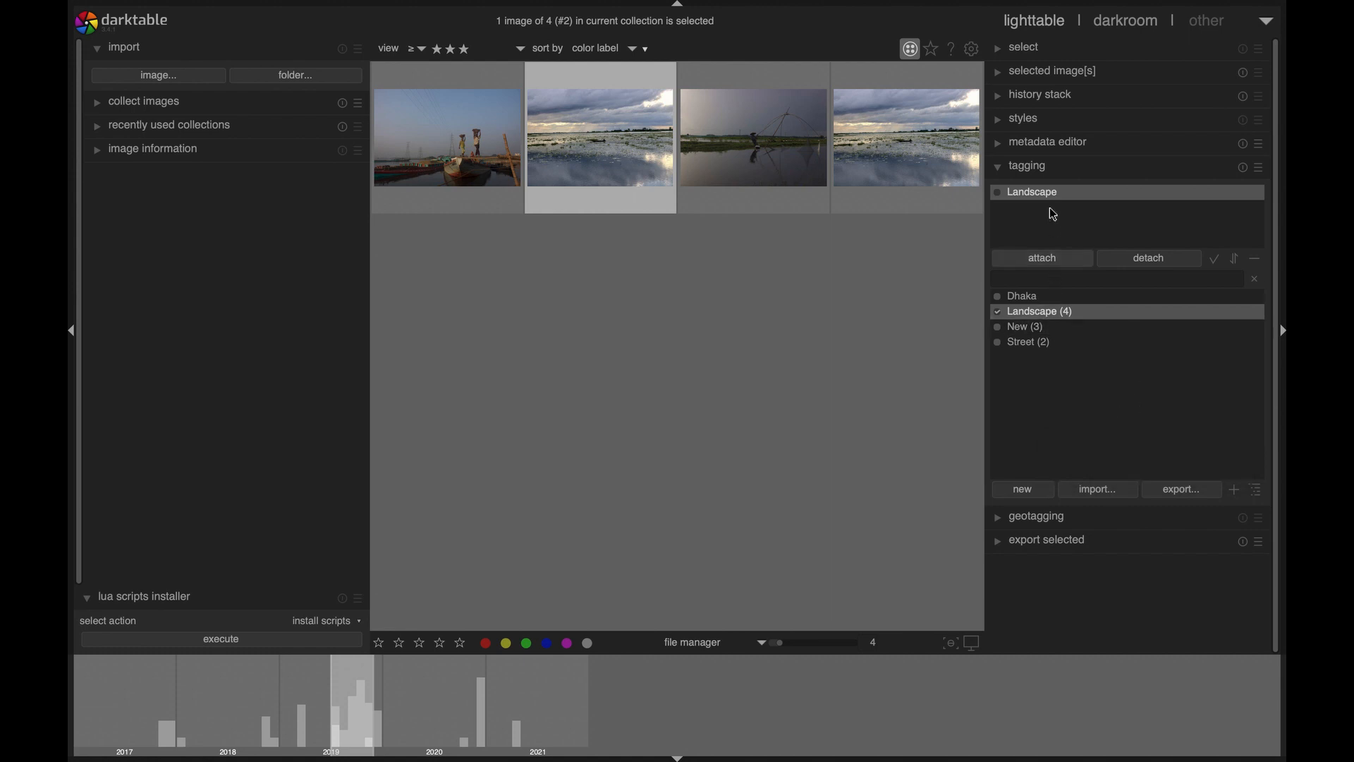
{"action": "left_click", "coordinate": [1040, 175]}
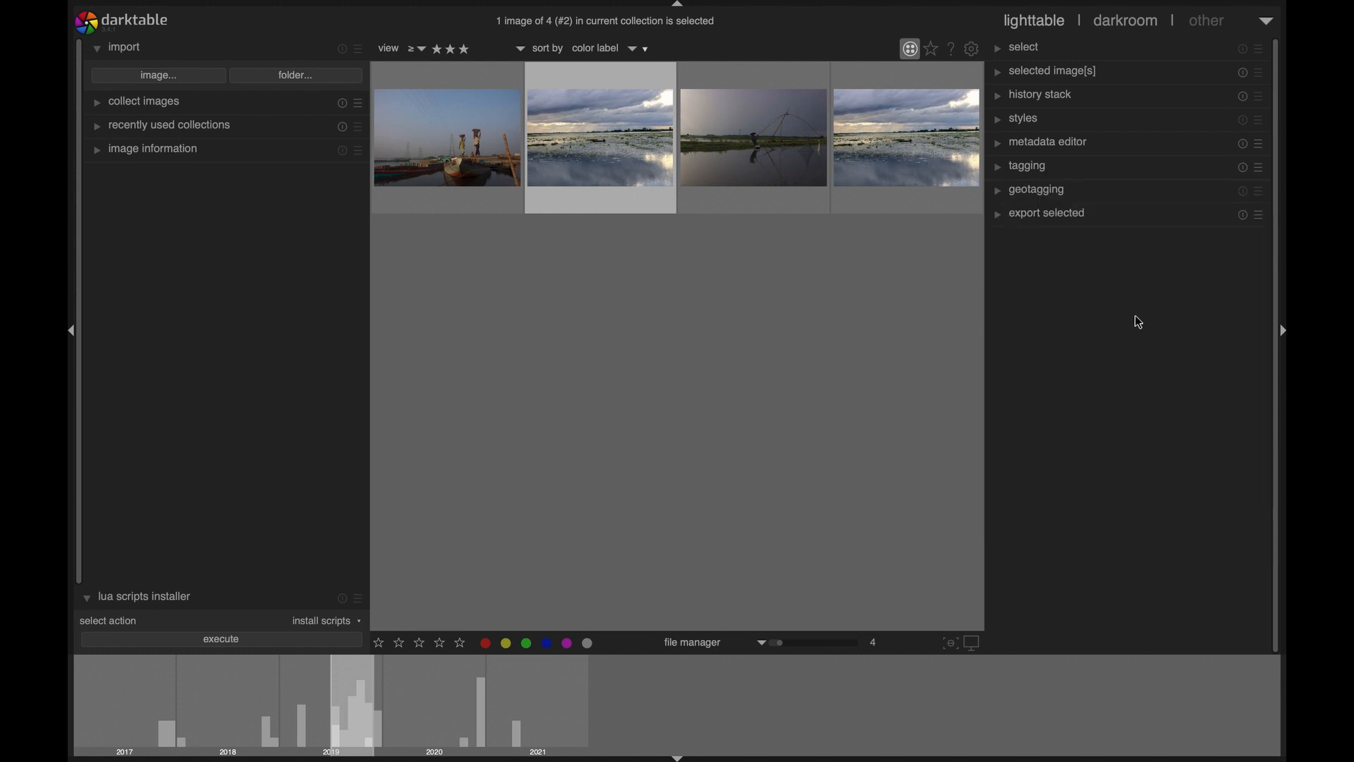
Look over the geotagging options and the export settings, including the available file formats.
{"action": "left_click", "coordinate": [1049, 200]}
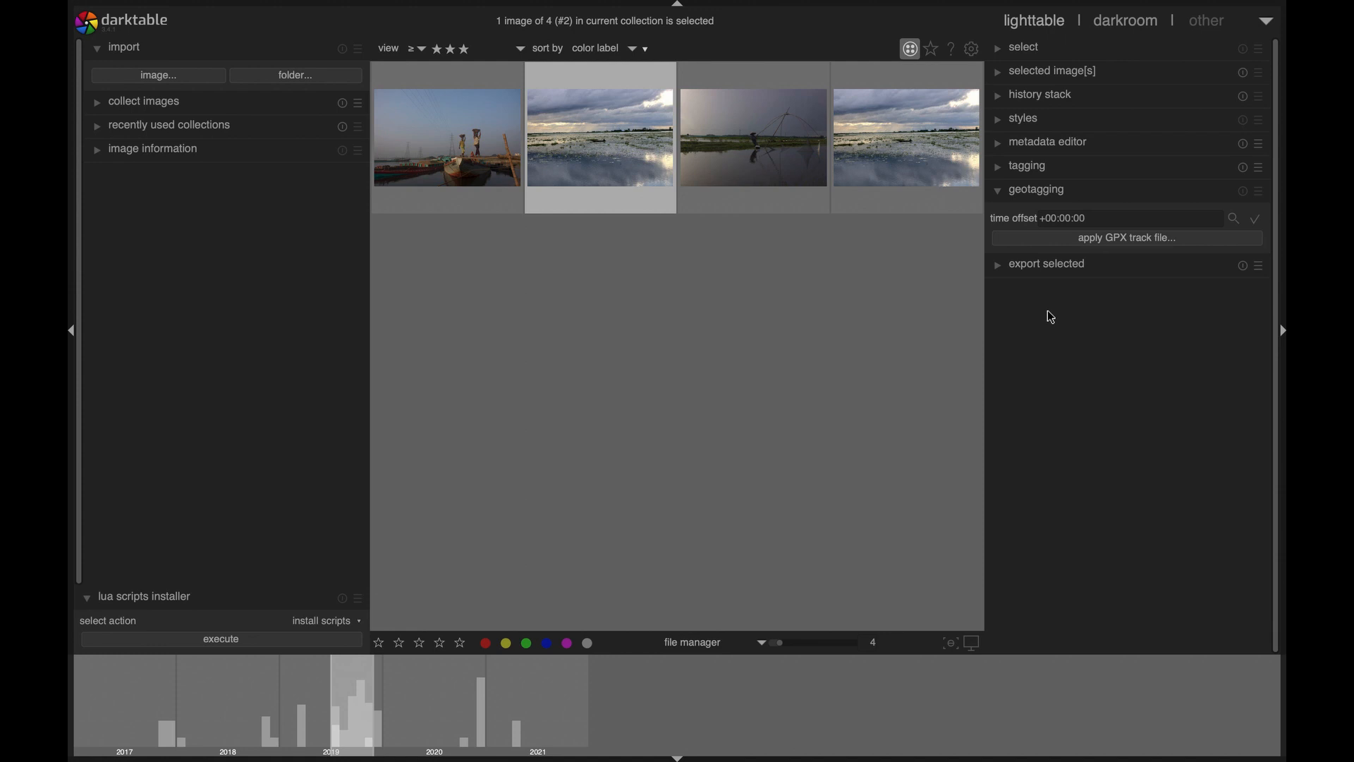
{"action": "left_click", "coordinate": [1034, 211]}
{"action": "left_click", "coordinate": [1034, 213]}
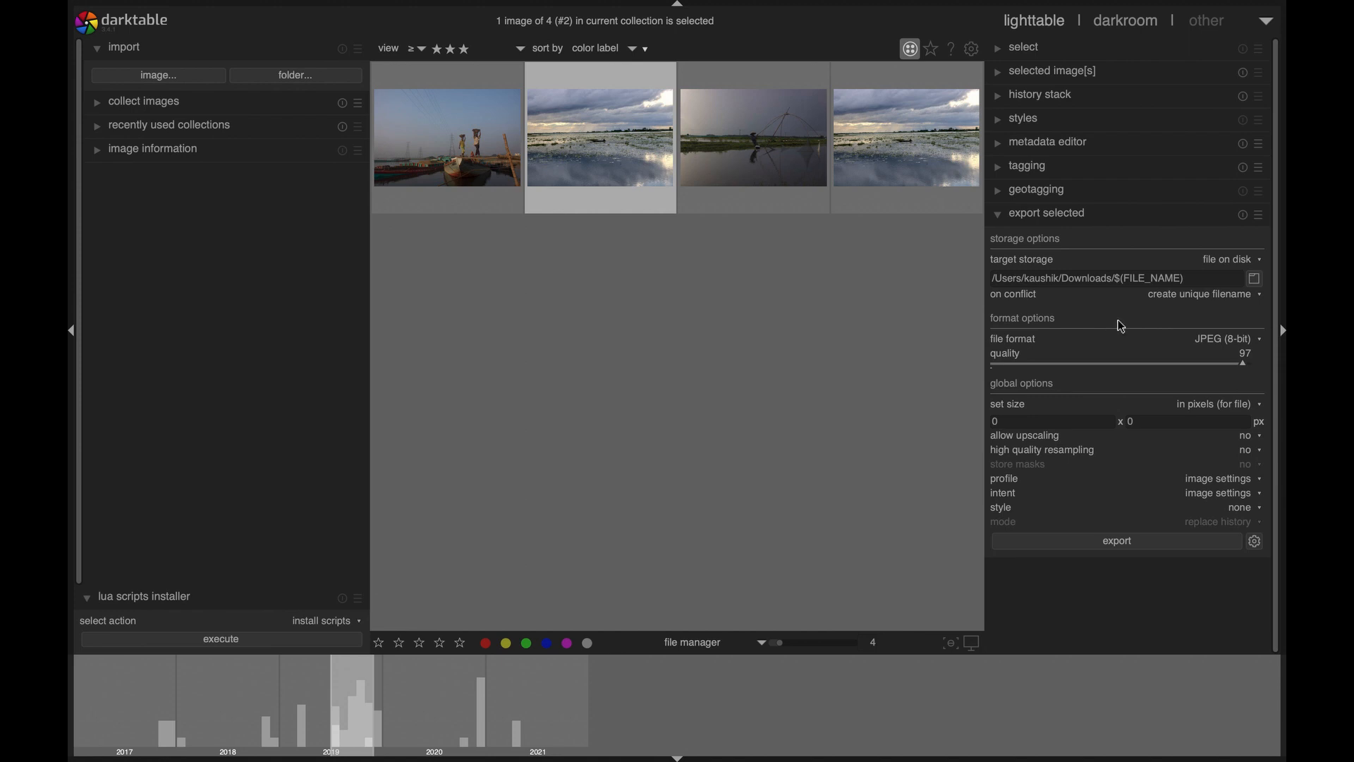
{"action": "left_click", "coordinate": [1261, 342]}
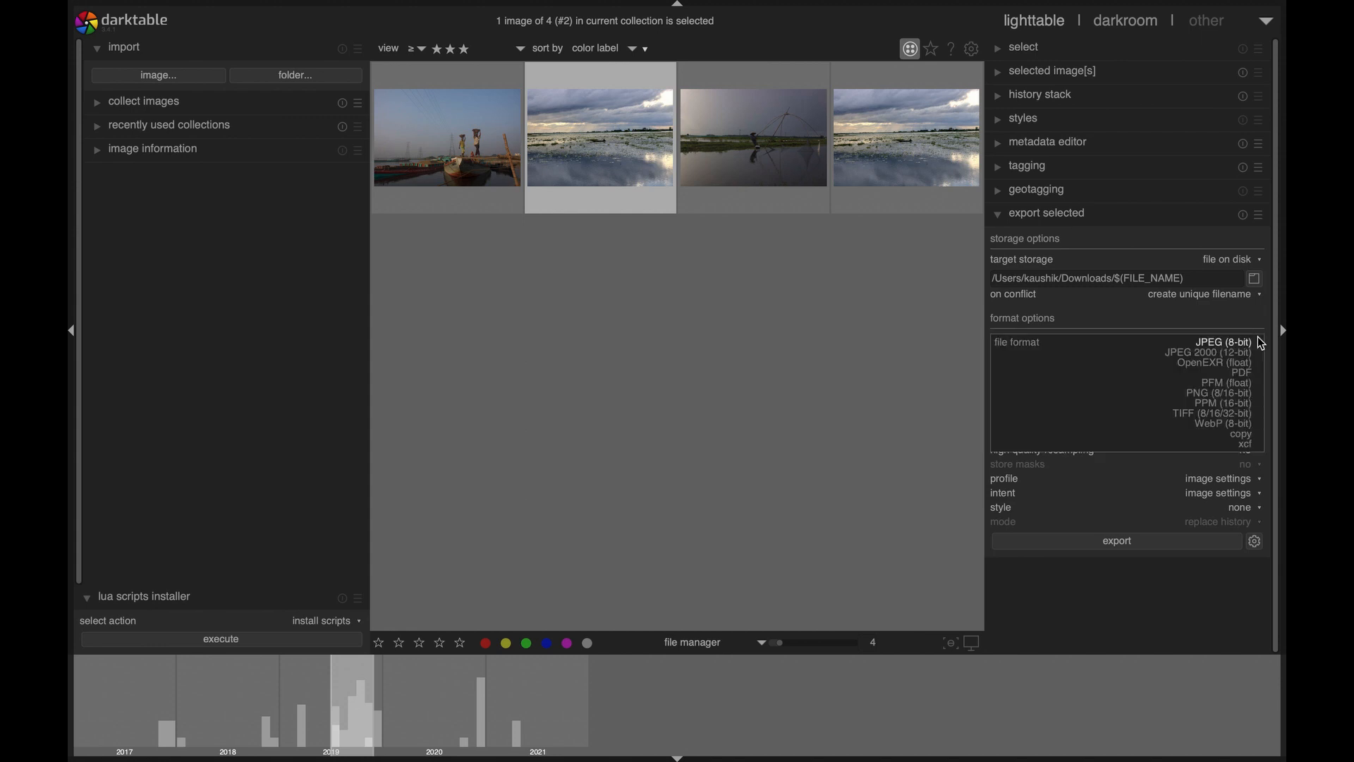
{"action": "left_click", "coordinate": [1261, 341]}
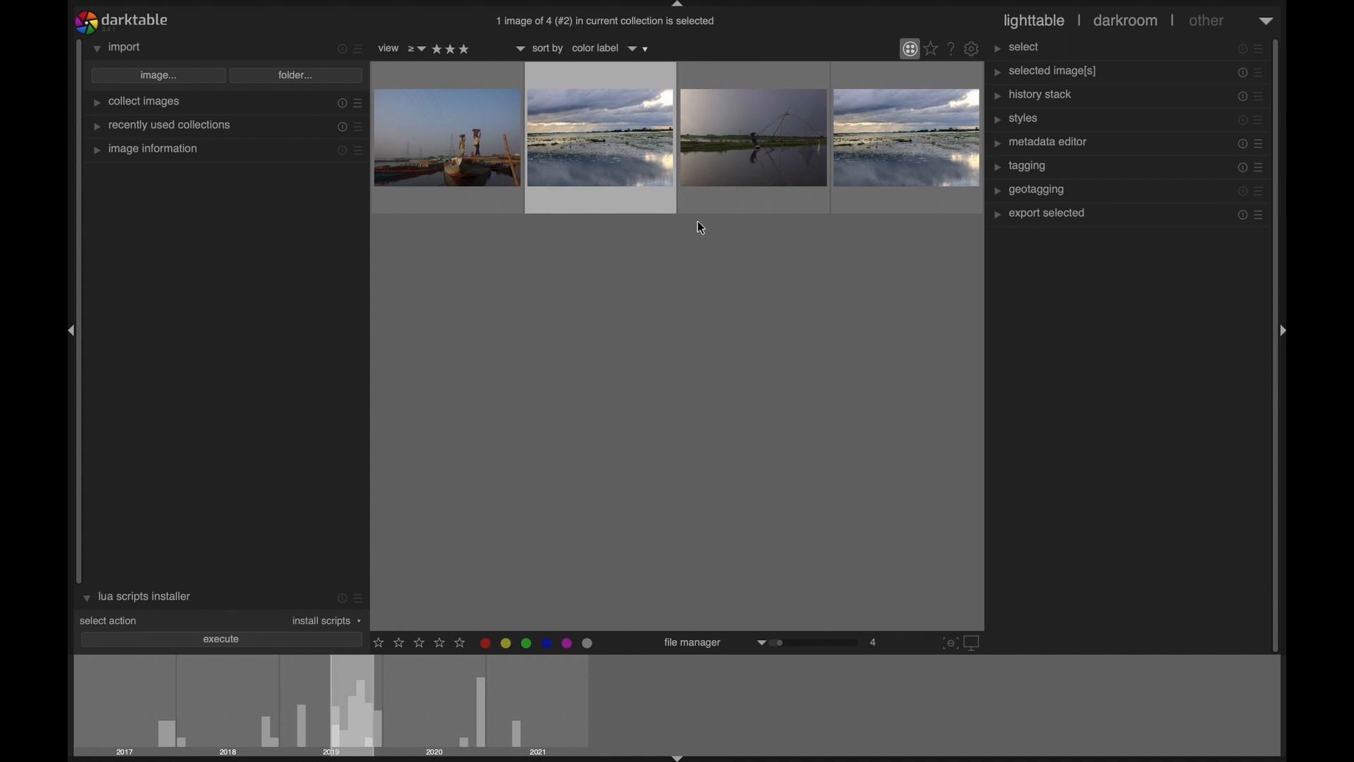
Open the selected lake photo in the darkroom and look over the snapshots module.
{"action": "mouse_move", "coordinate": [622, 166]}
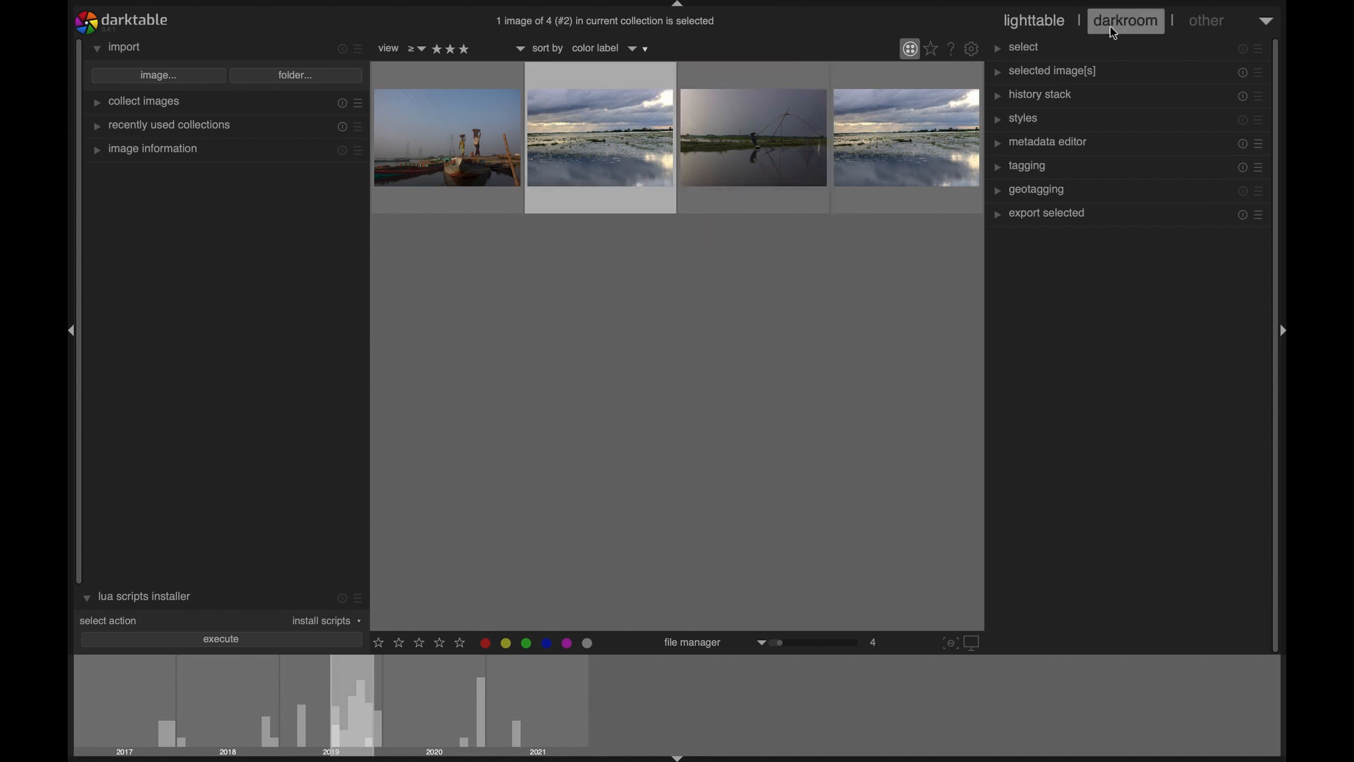
{"action": "double_click", "coordinate": [634, 135]}
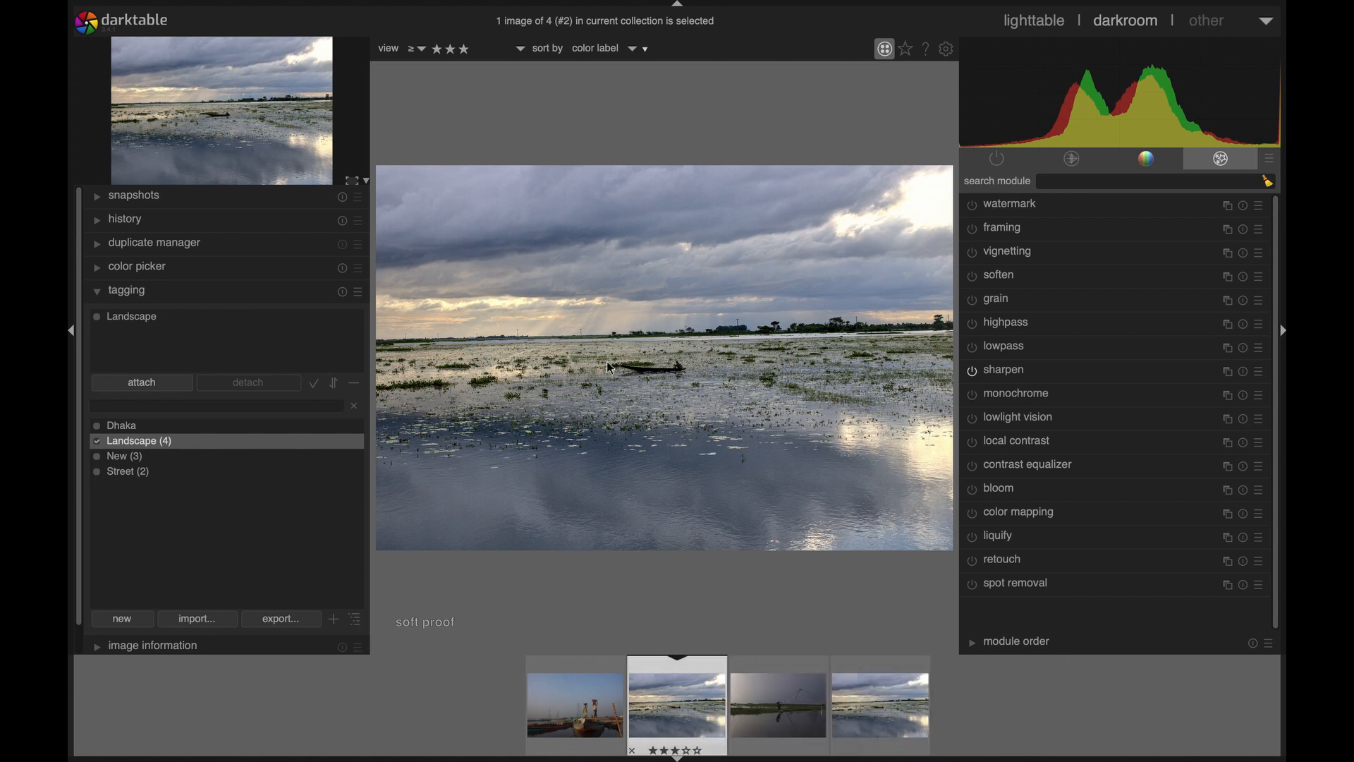
{"action": "left_click", "coordinate": [168, 200]}
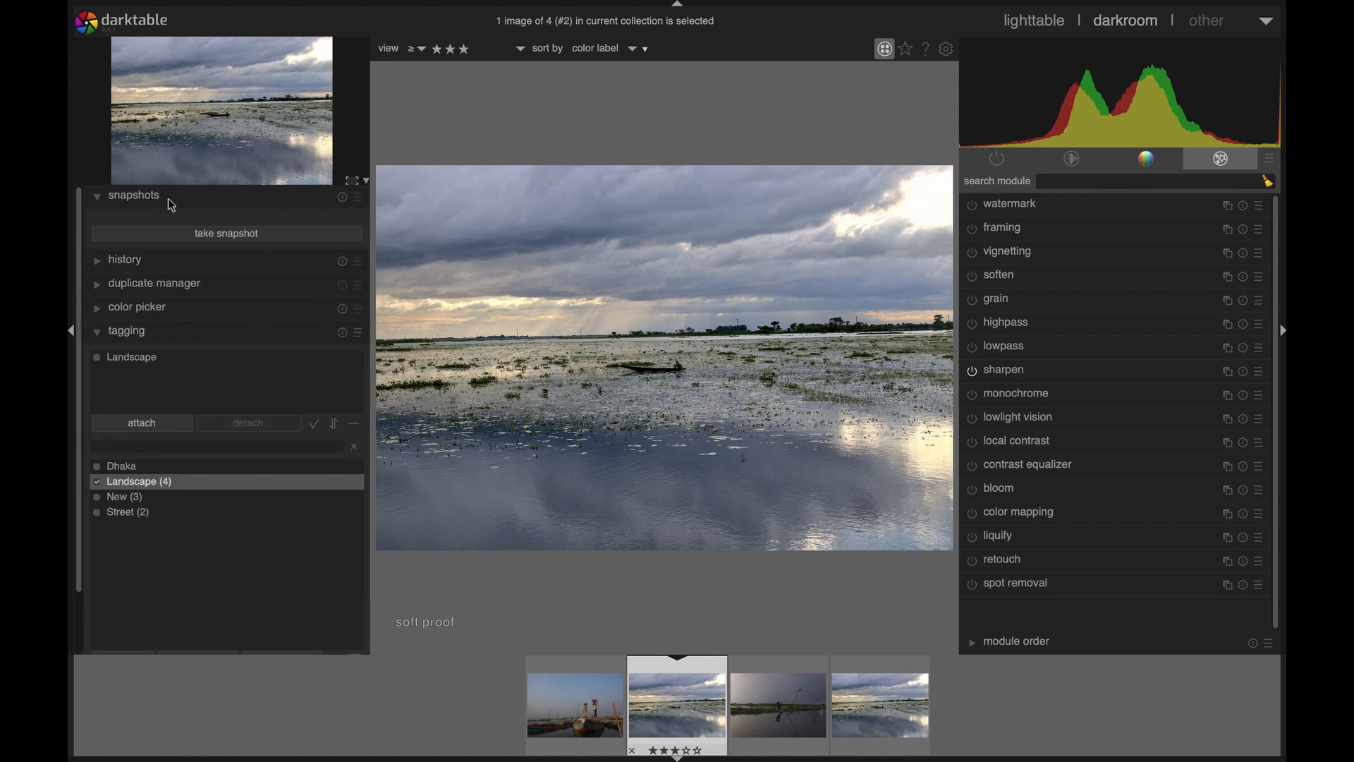
{"action": "left_click", "coordinate": [208, 203]}
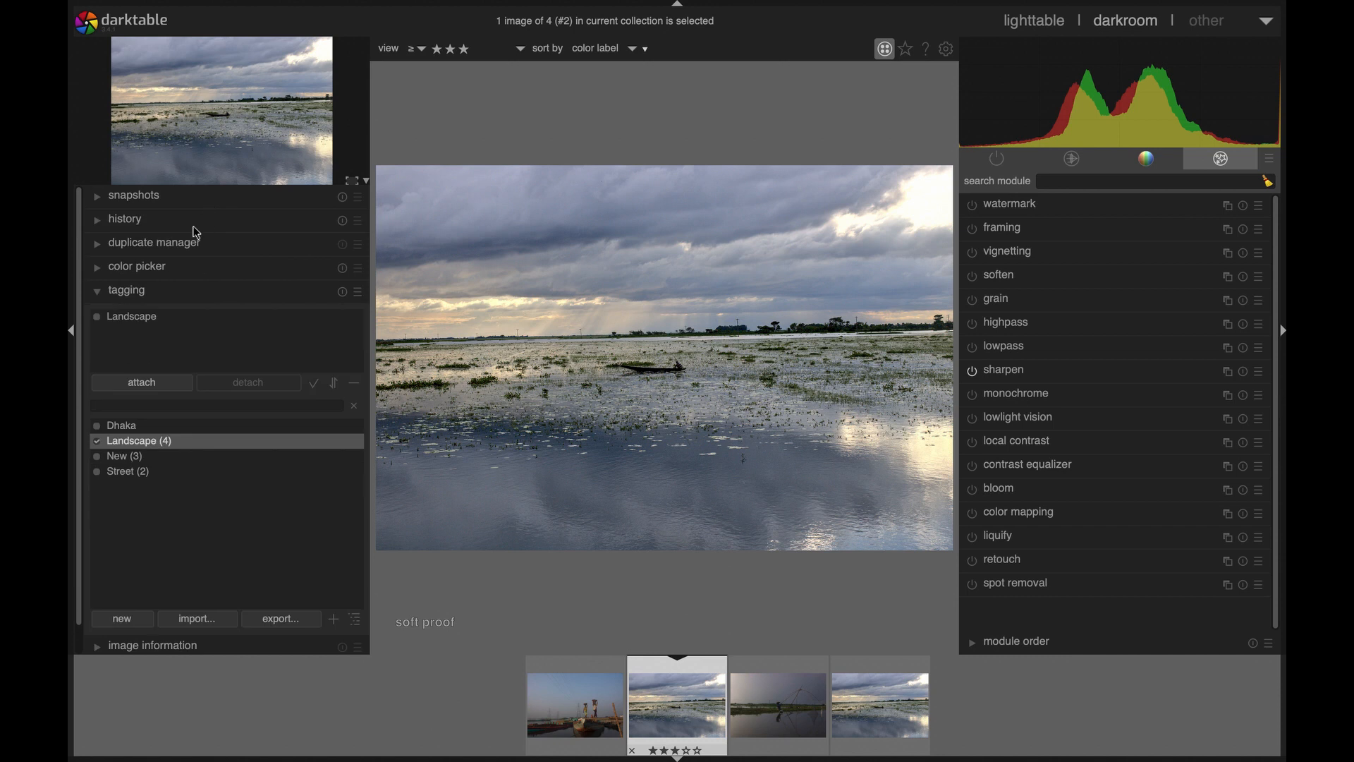
Review the lake photo's history and roll it back to the display encoding entry.
{"action": "left_click", "coordinate": [197, 225]}
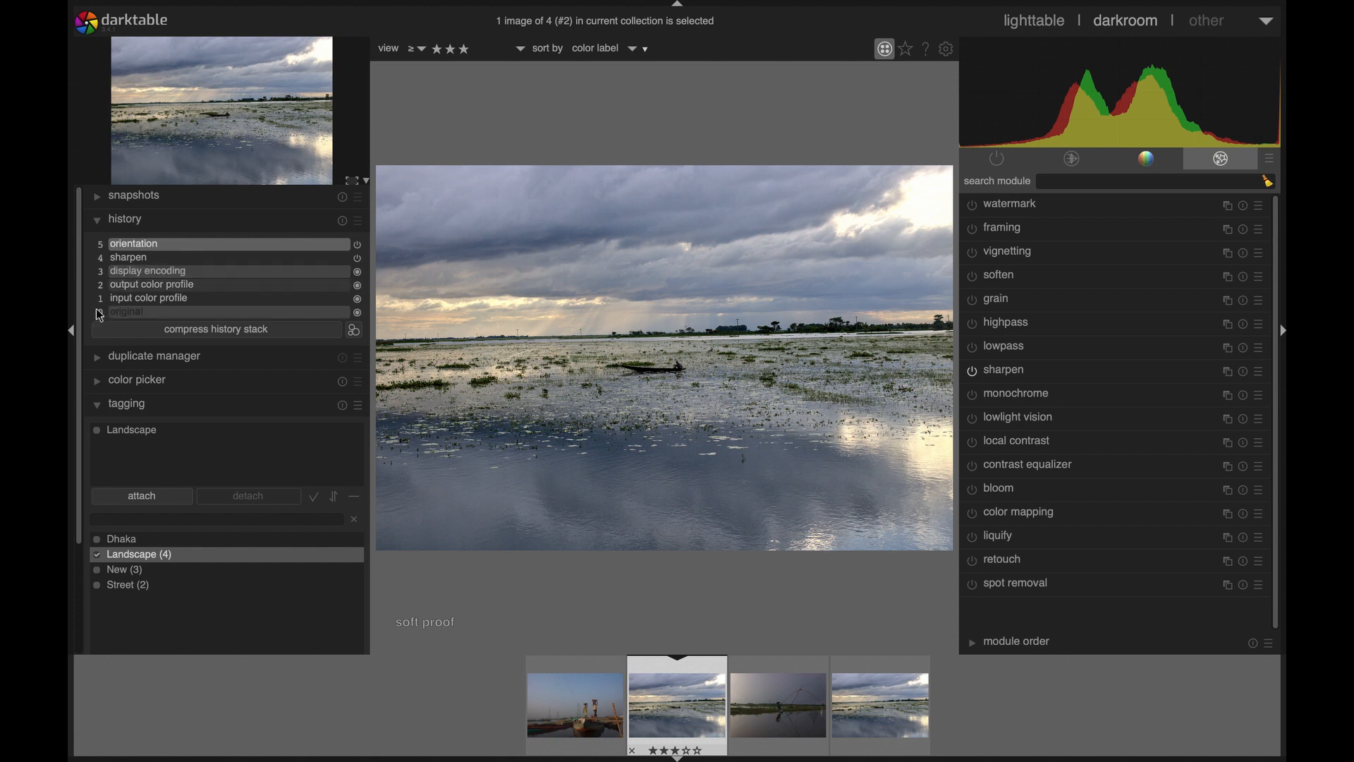
{"action": "left_click", "coordinate": [148, 274]}
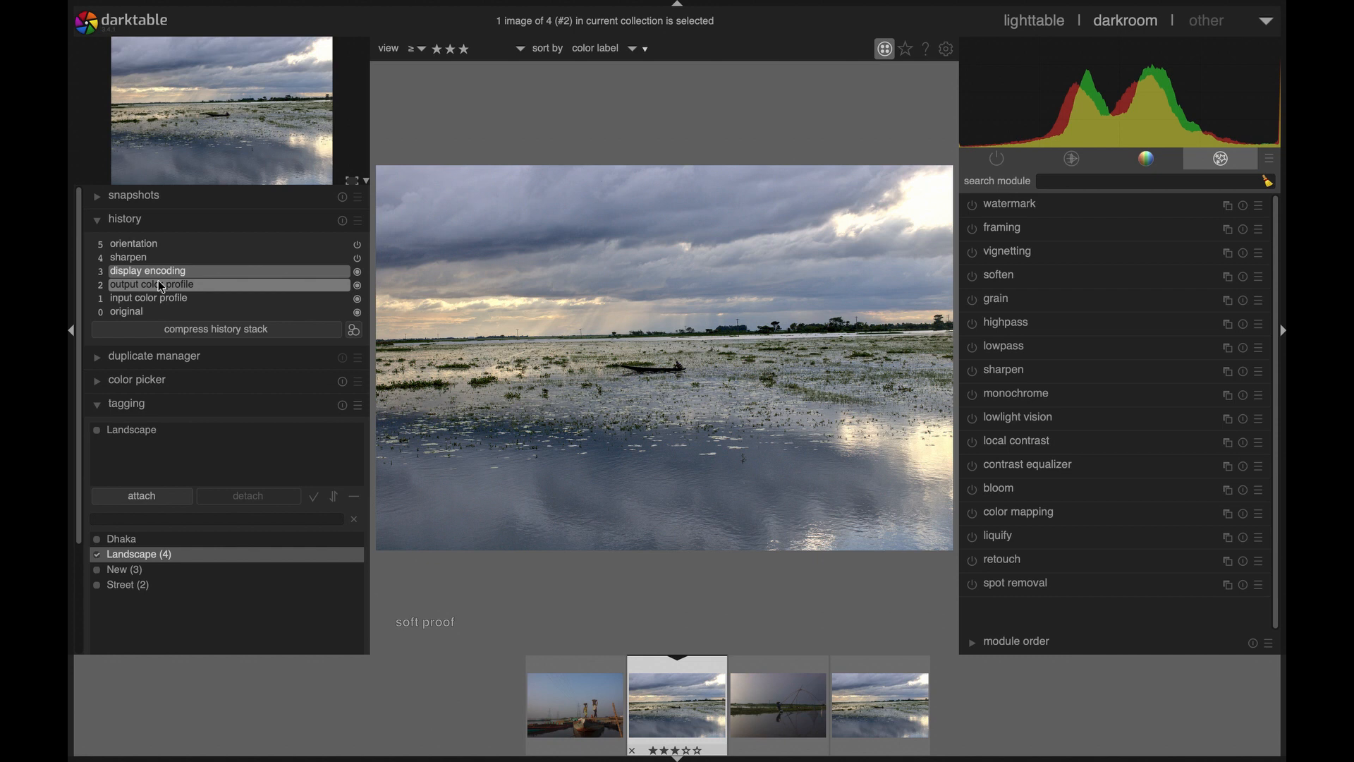
{"action": "left_click", "coordinate": [124, 219]}
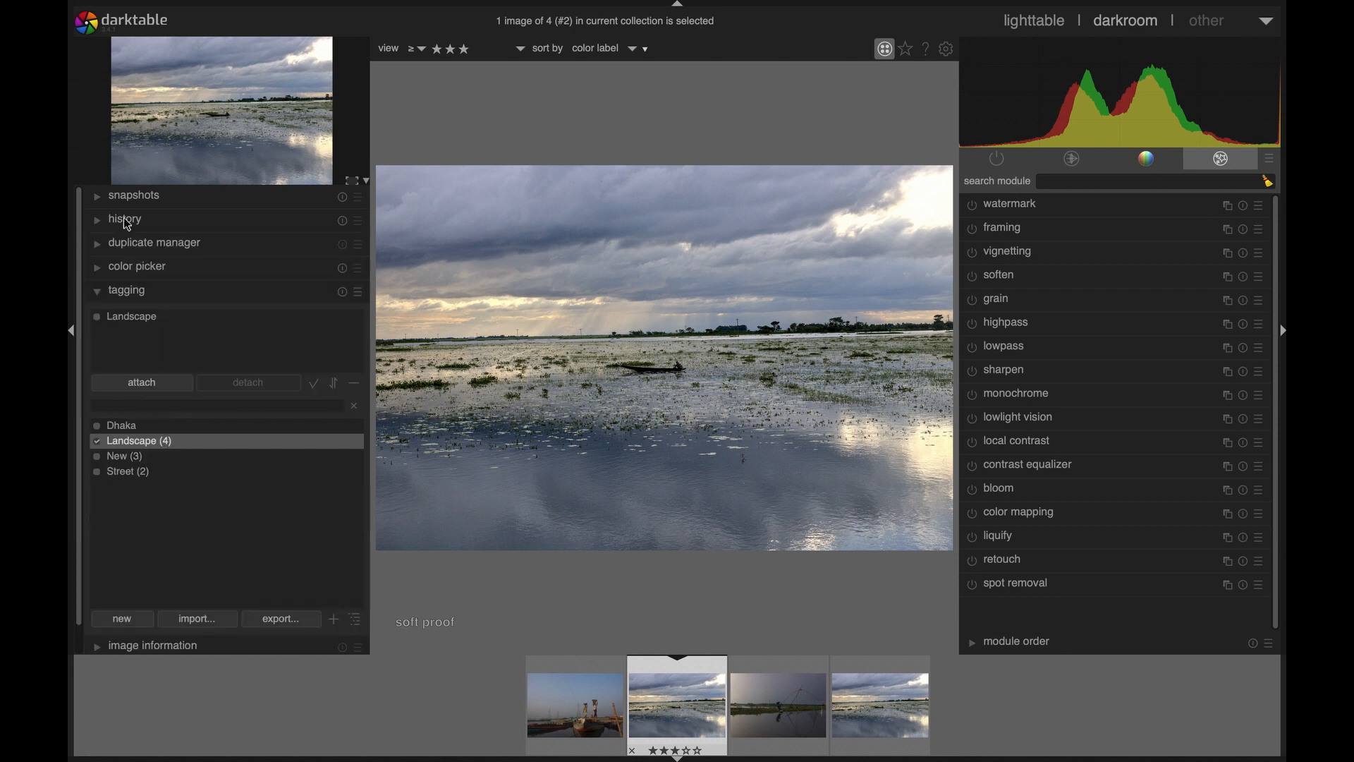
Create an original duplicate of the lake photo with the duplicate manager.
{"action": "left_click", "coordinate": [154, 244]}
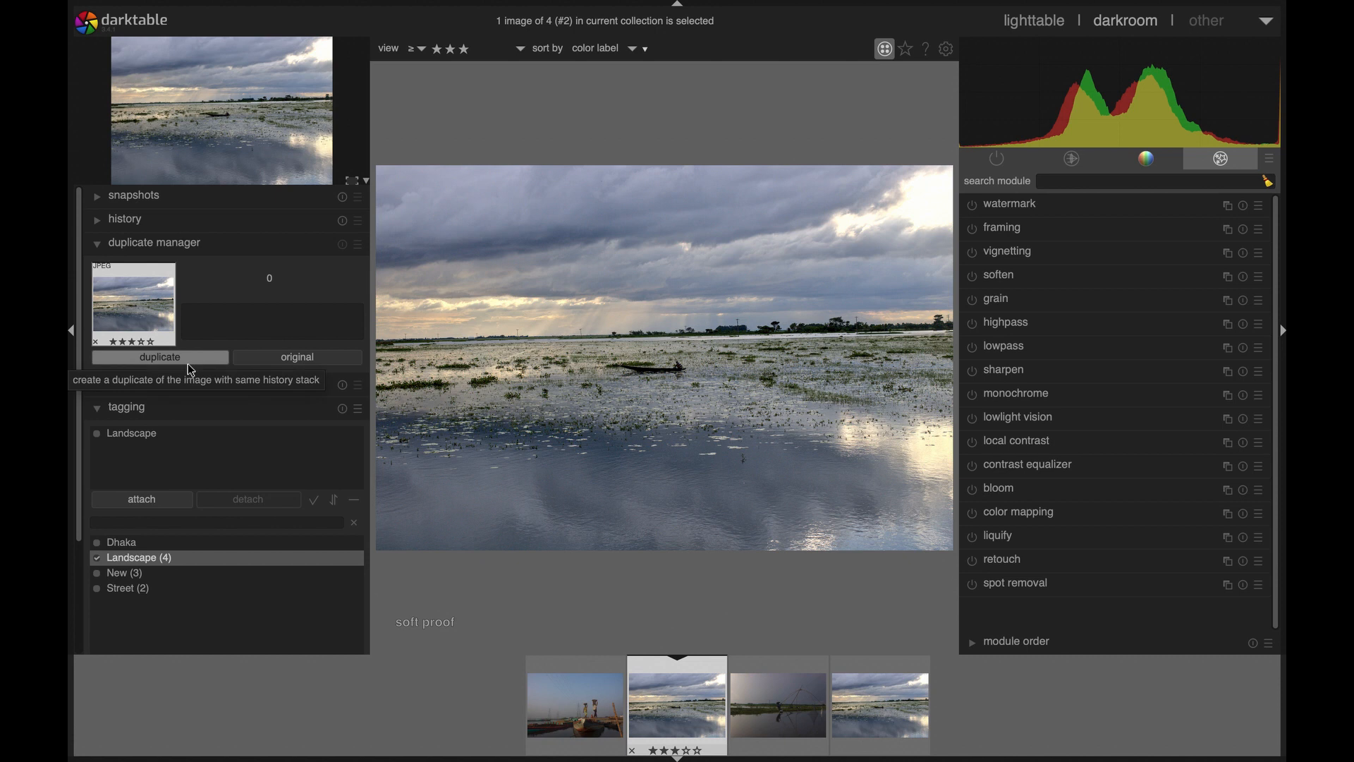
{"action": "left_click", "coordinate": [304, 368]}
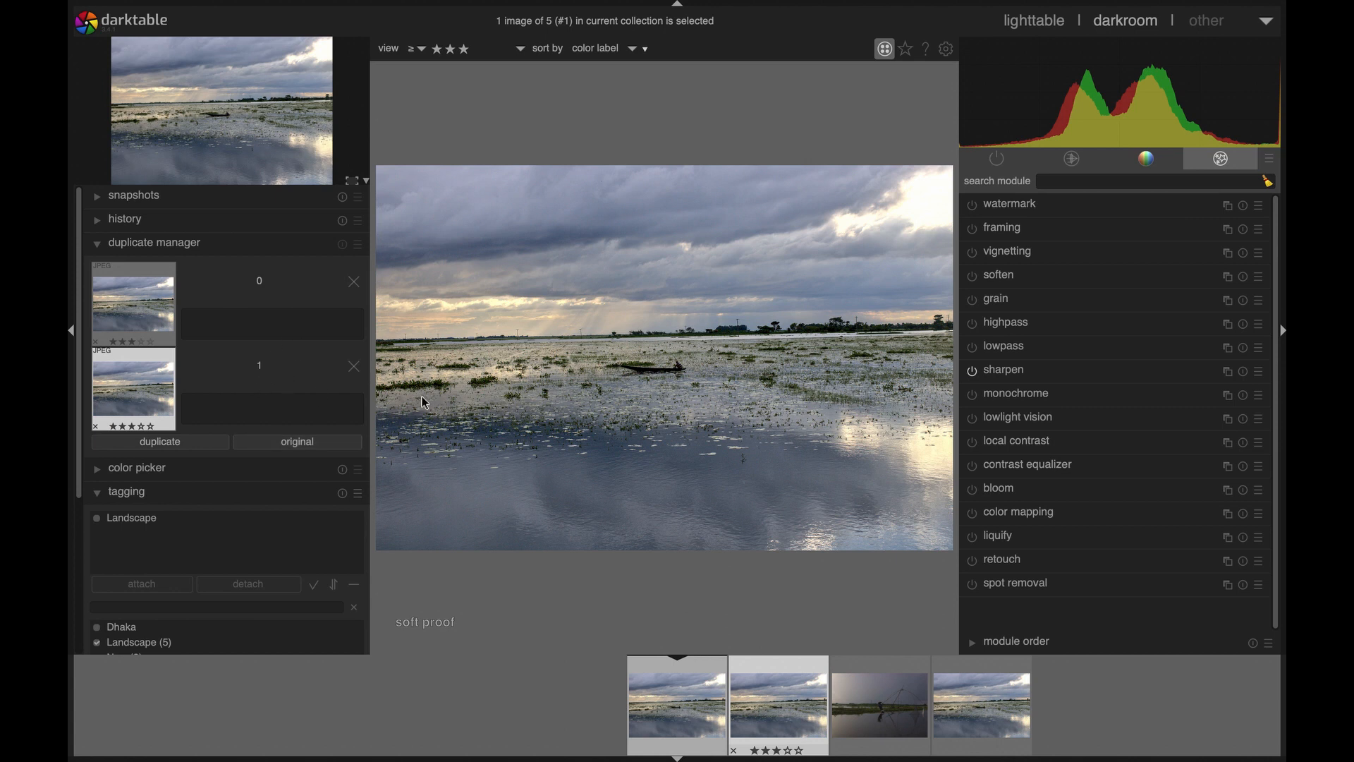
{"action": "left_click", "coordinate": [226, 248]}
Examine the color picker, tagging, image information and mask manager modules for the duplicated photo.
{"action": "left_click", "coordinate": [225, 275]}
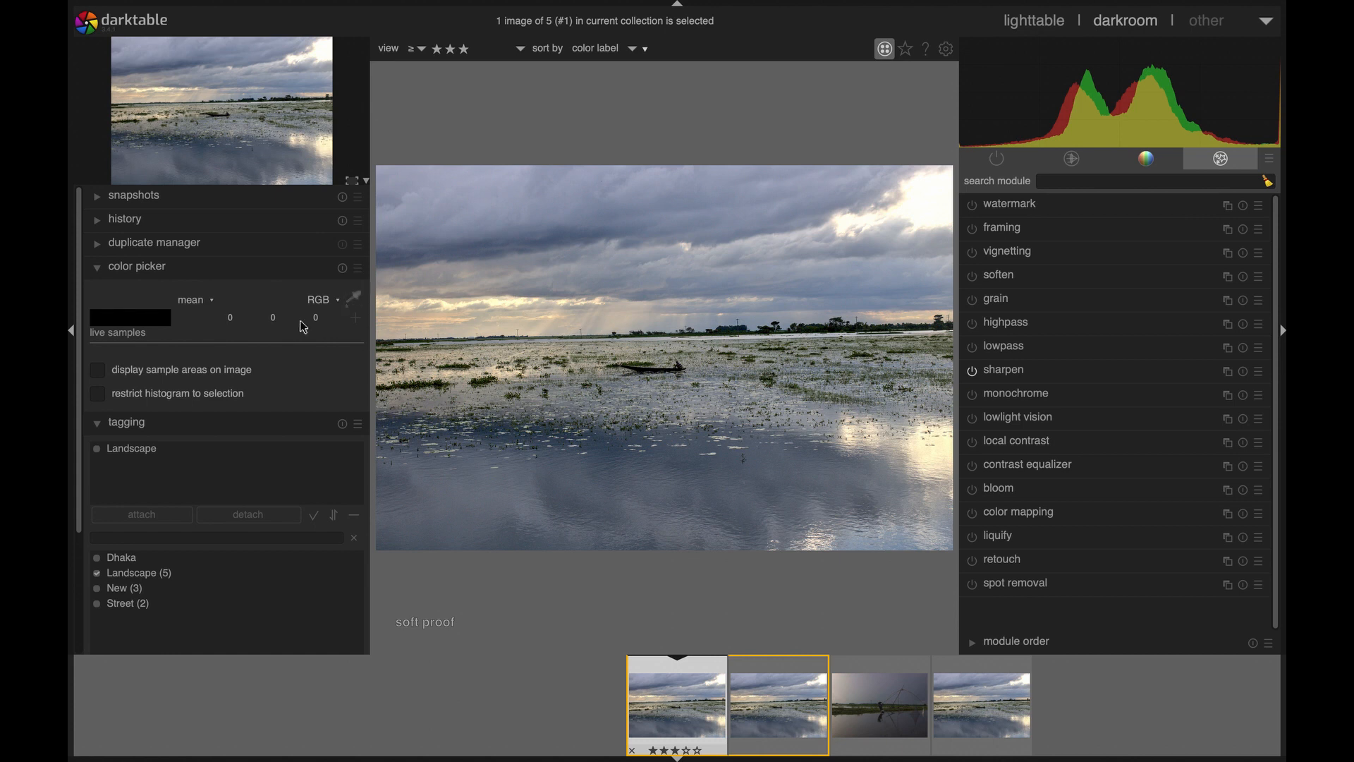
{"action": "left_click", "coordinate": [172, 269]}
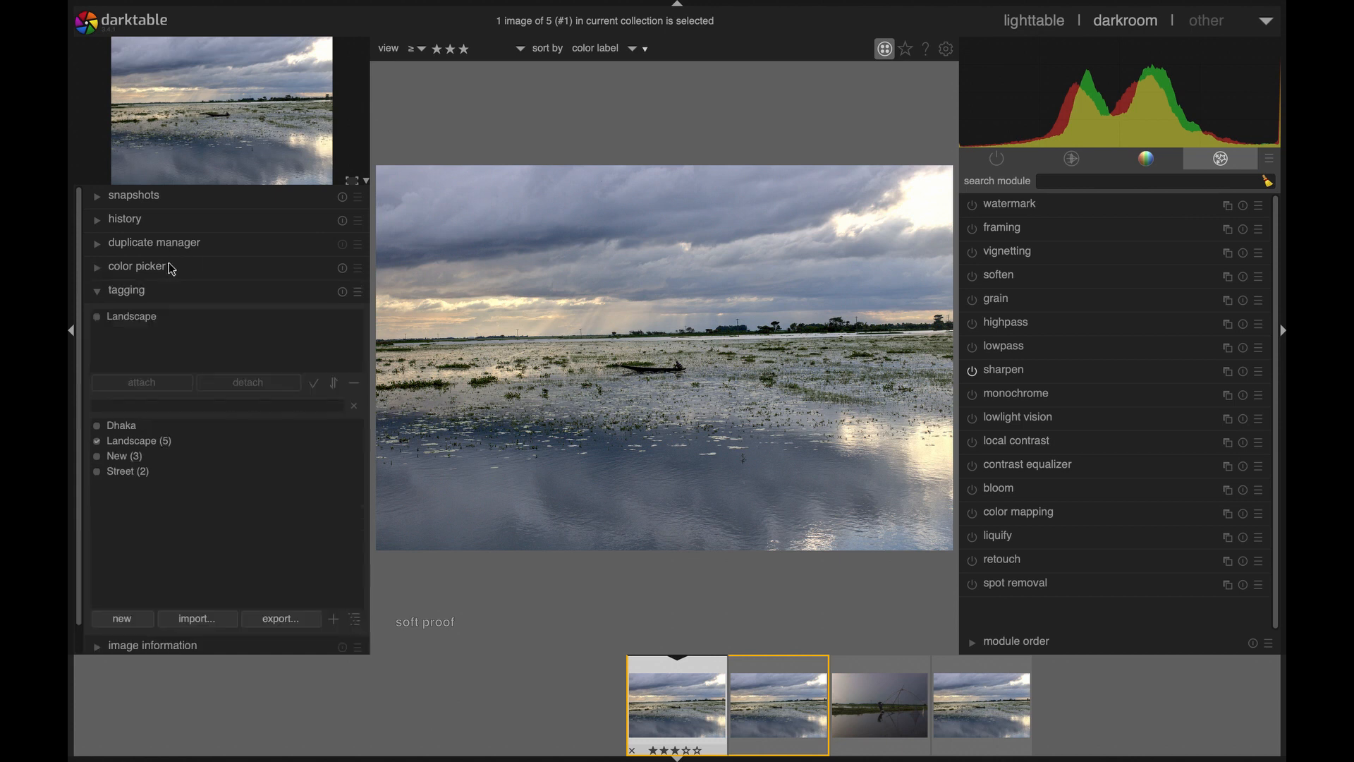
{"action": "left_click", "coordinate": [182, 296]}
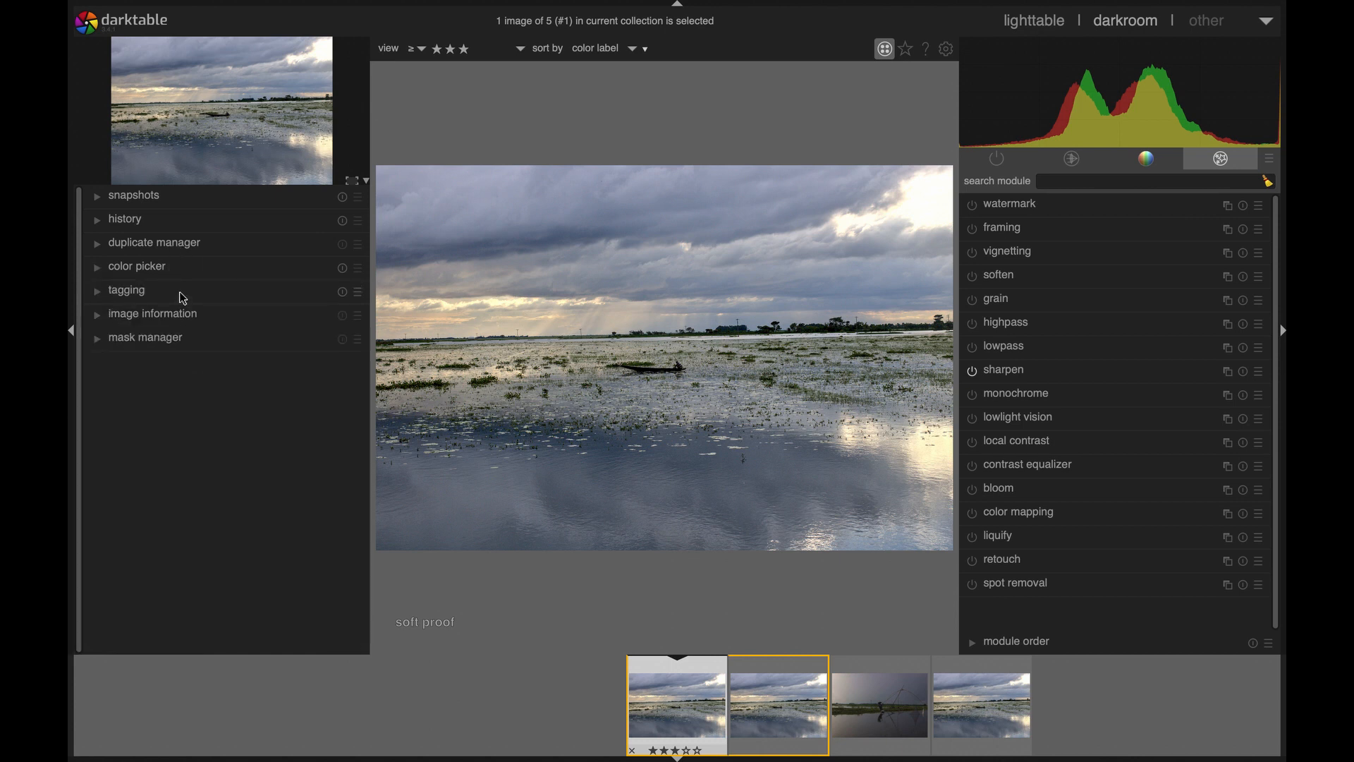
{"action": "left_click", "coordinate": [182, 297]}
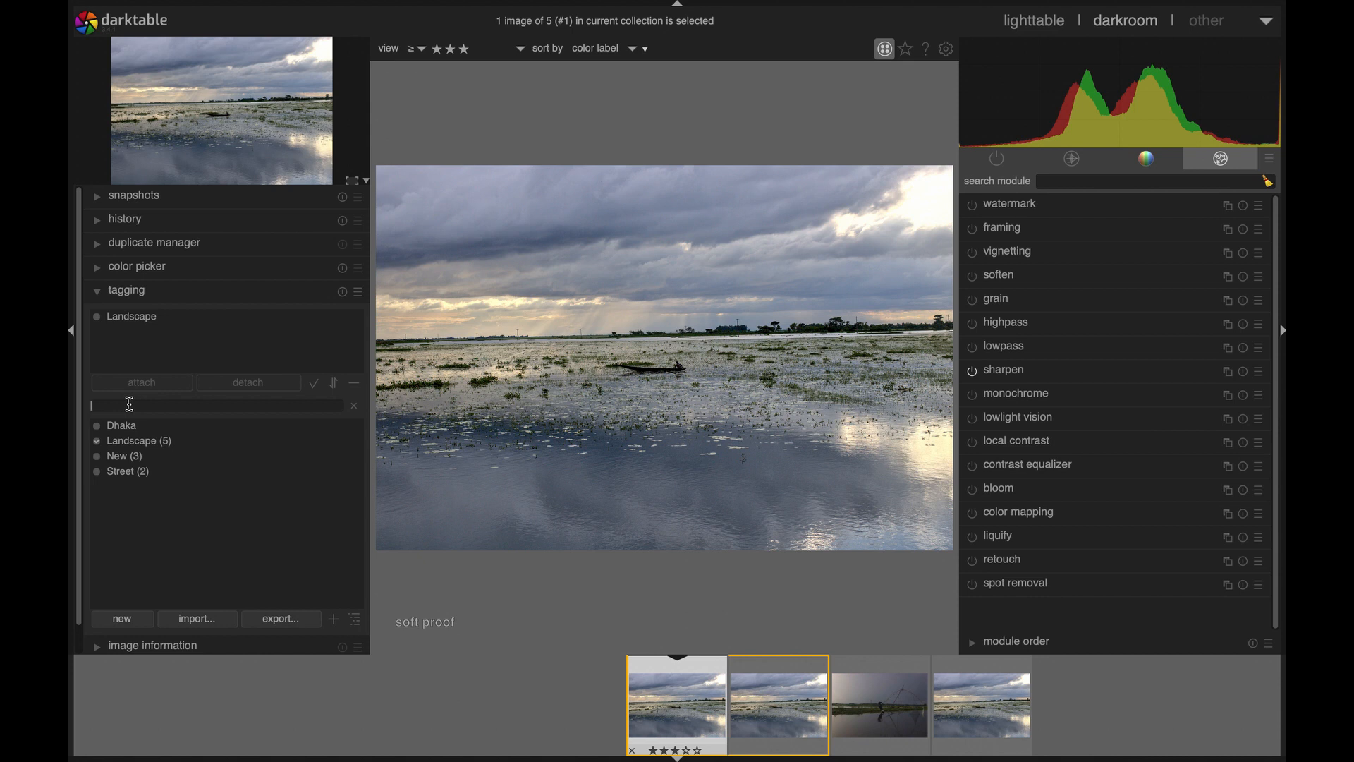
{"action": "left_click", "coordinate": [158, 292]}
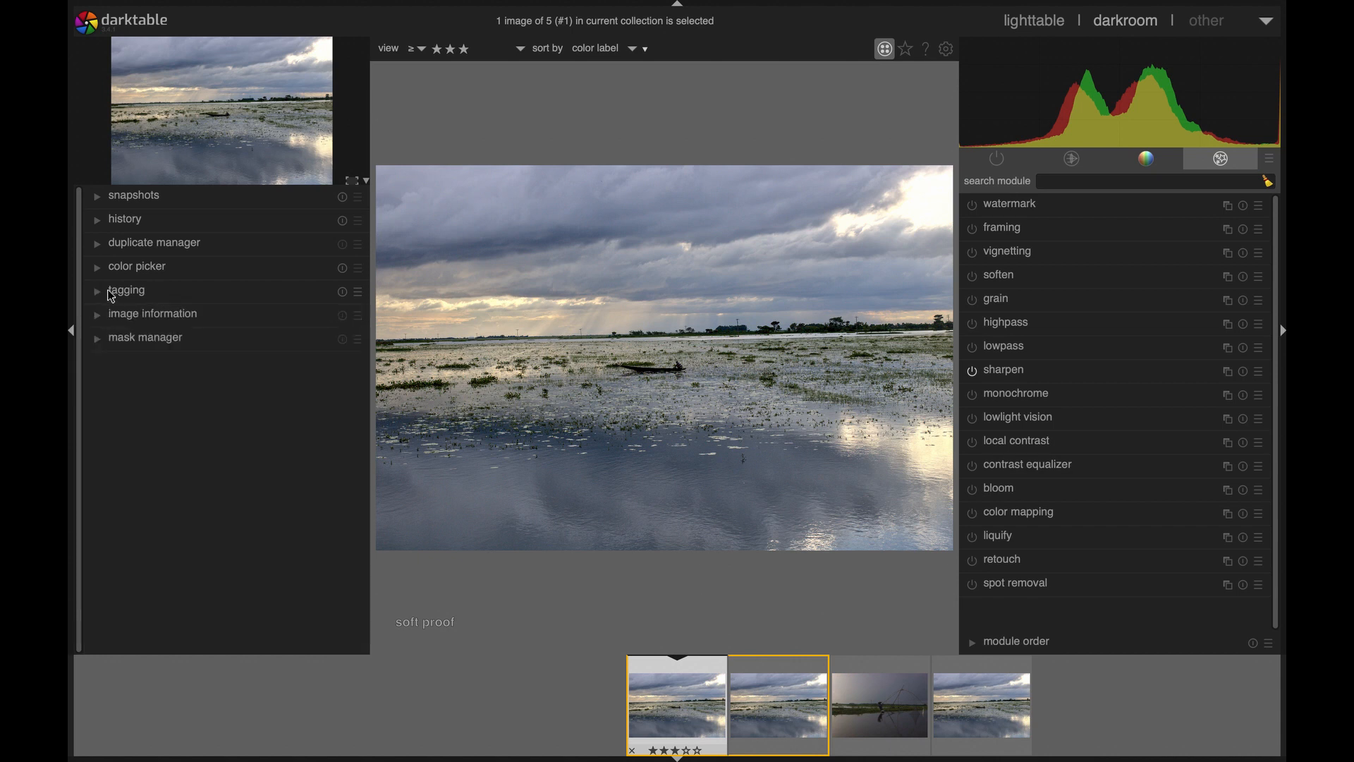
{"action": "left_click", "coordinate": [181, 316]}
{"action": "left_click", "coordinate": [180, 315]}
{"action": "left_click", "coordinate": [193, 344]}
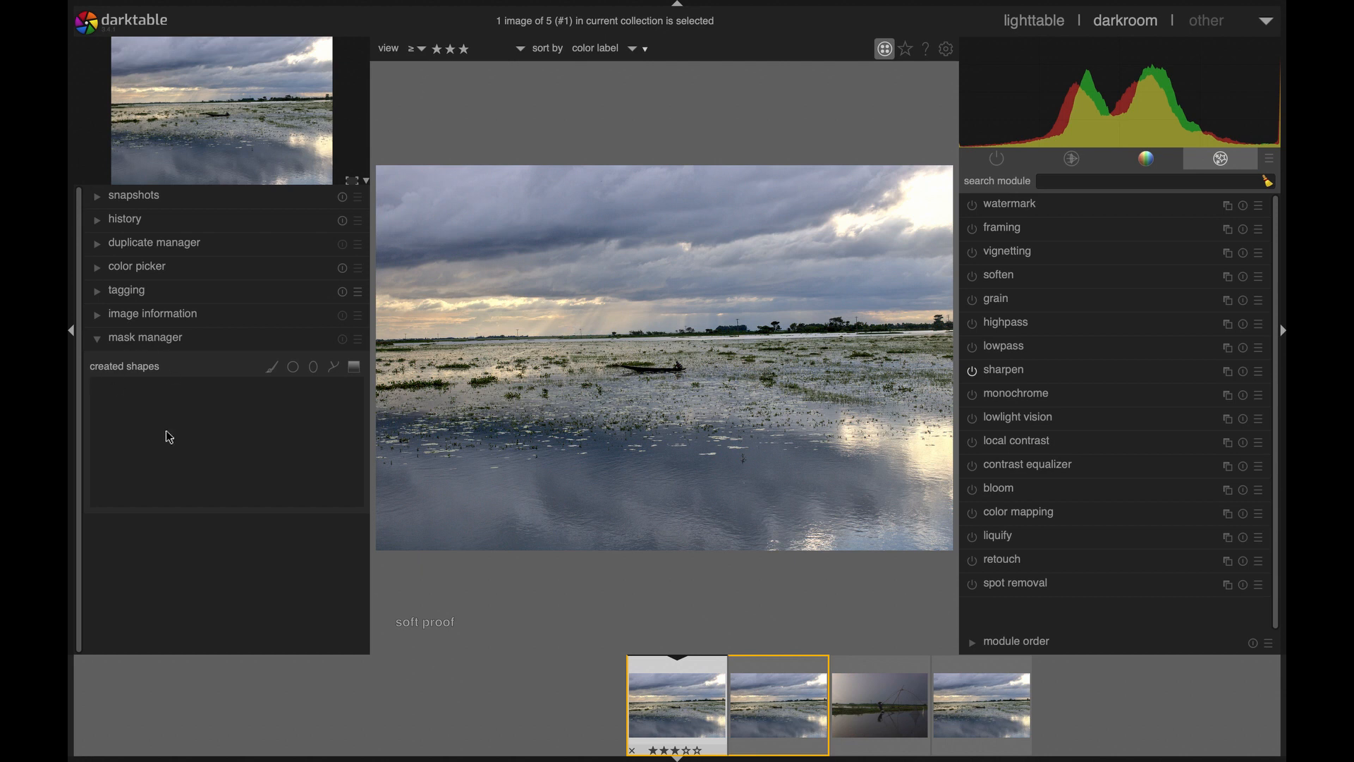
{"action": "left_click", "coordinate": [179, 340]}
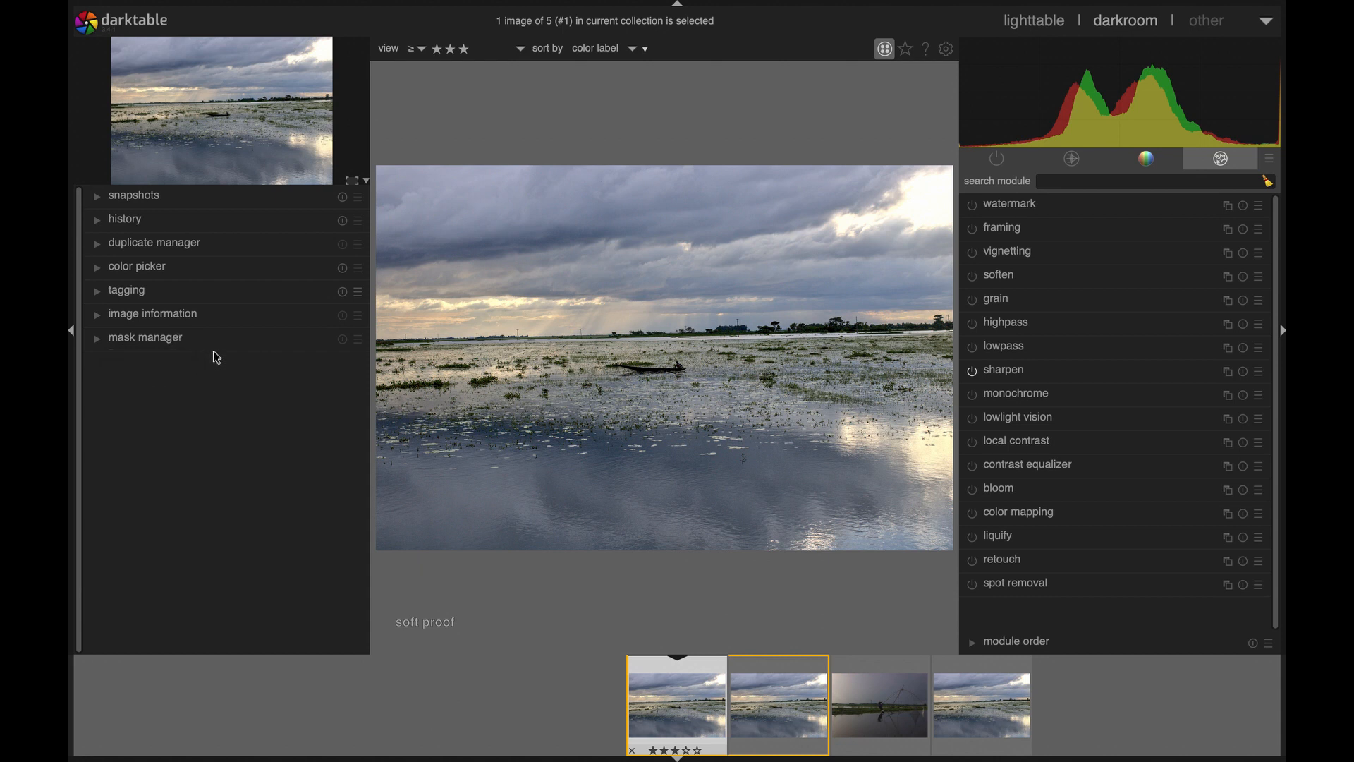
Review the darkroom's active, technical, grading and effects module groups one after another.
{"action": "left_click", "coordinate": [1006, 162]}
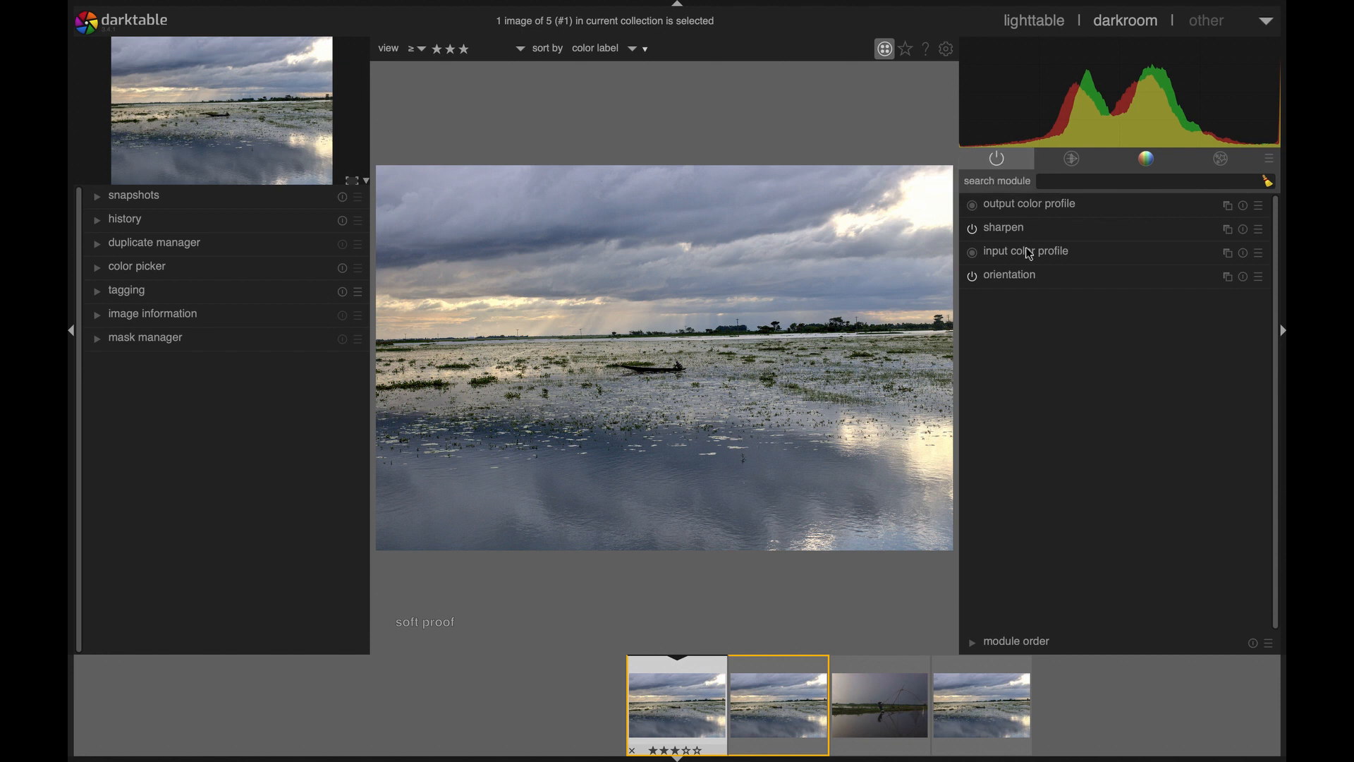
{"action": "left_click", "coordinate": [1073, 160]}
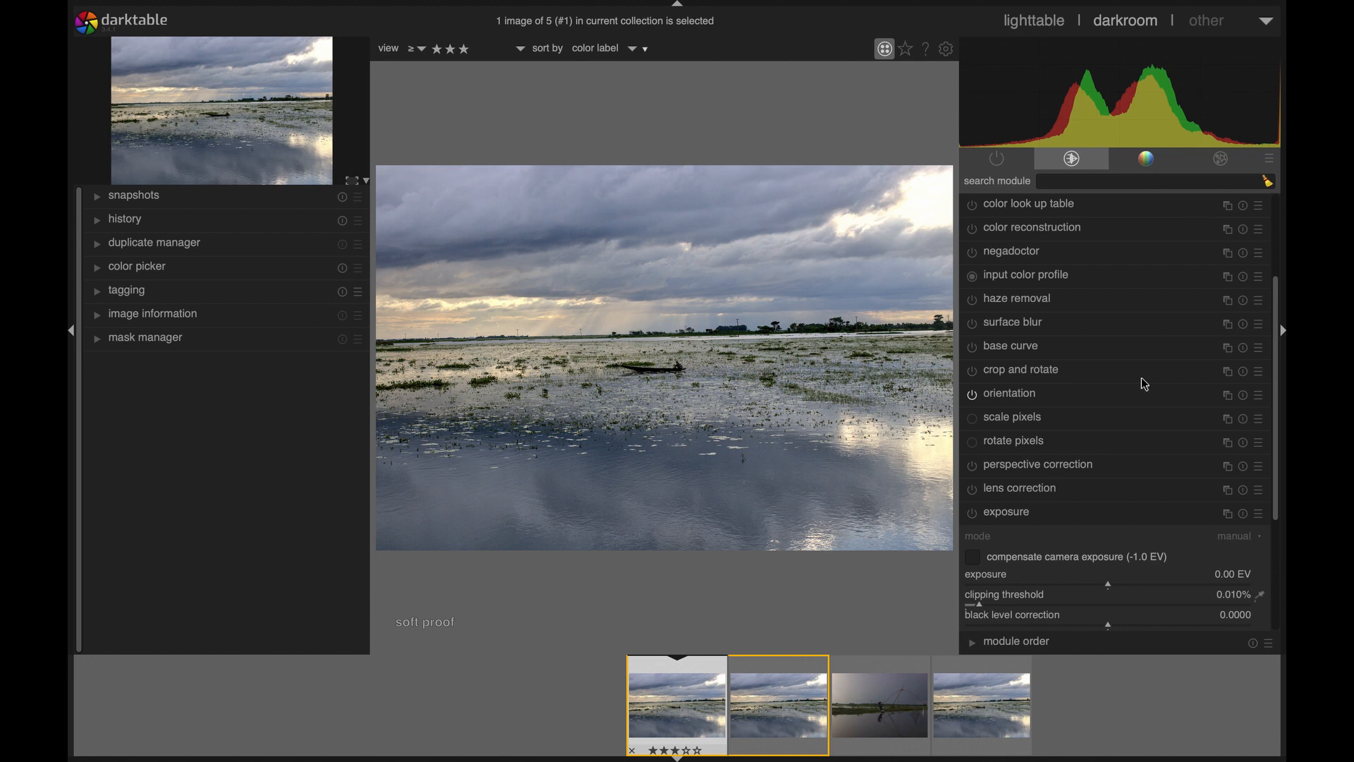
{"action": "left_click", "coordinate": [1140, 165]}
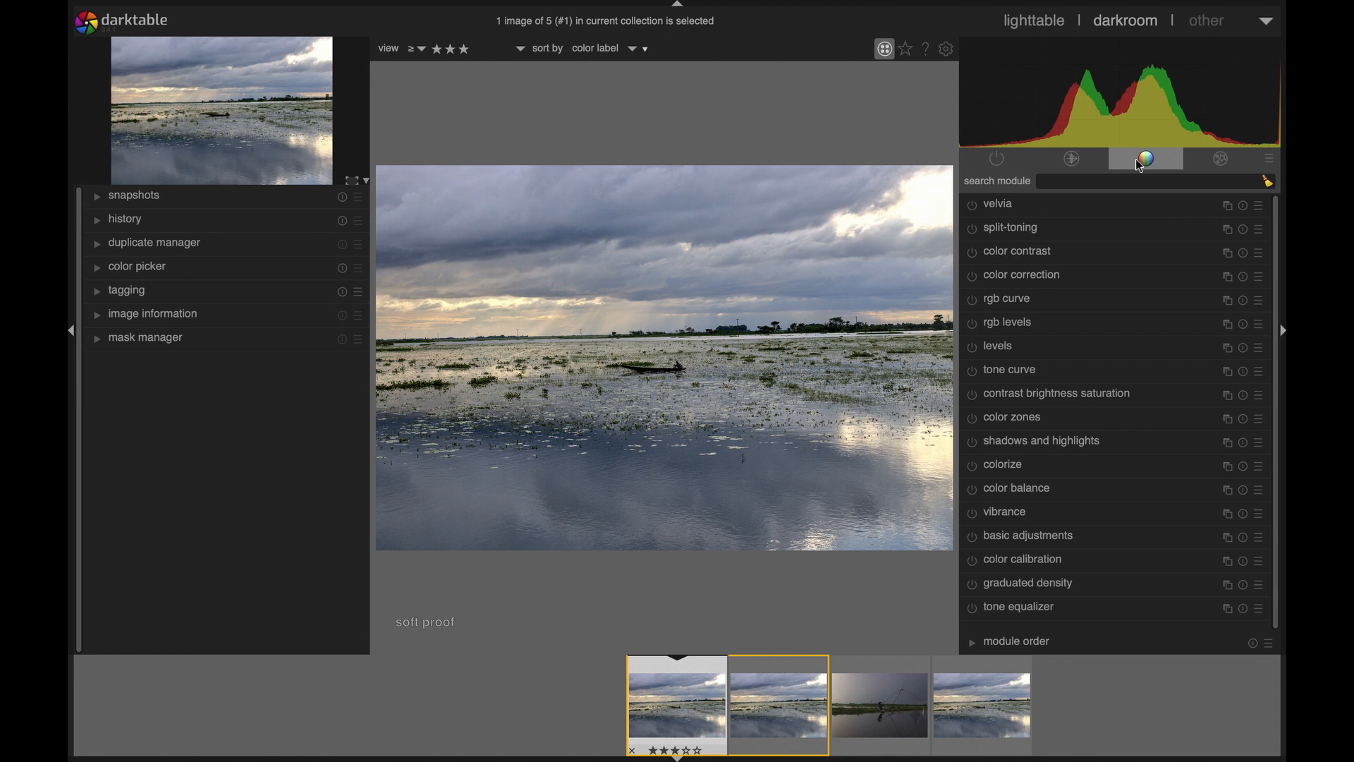
{"action": "left_click", "coordinate": [1213, 166]}
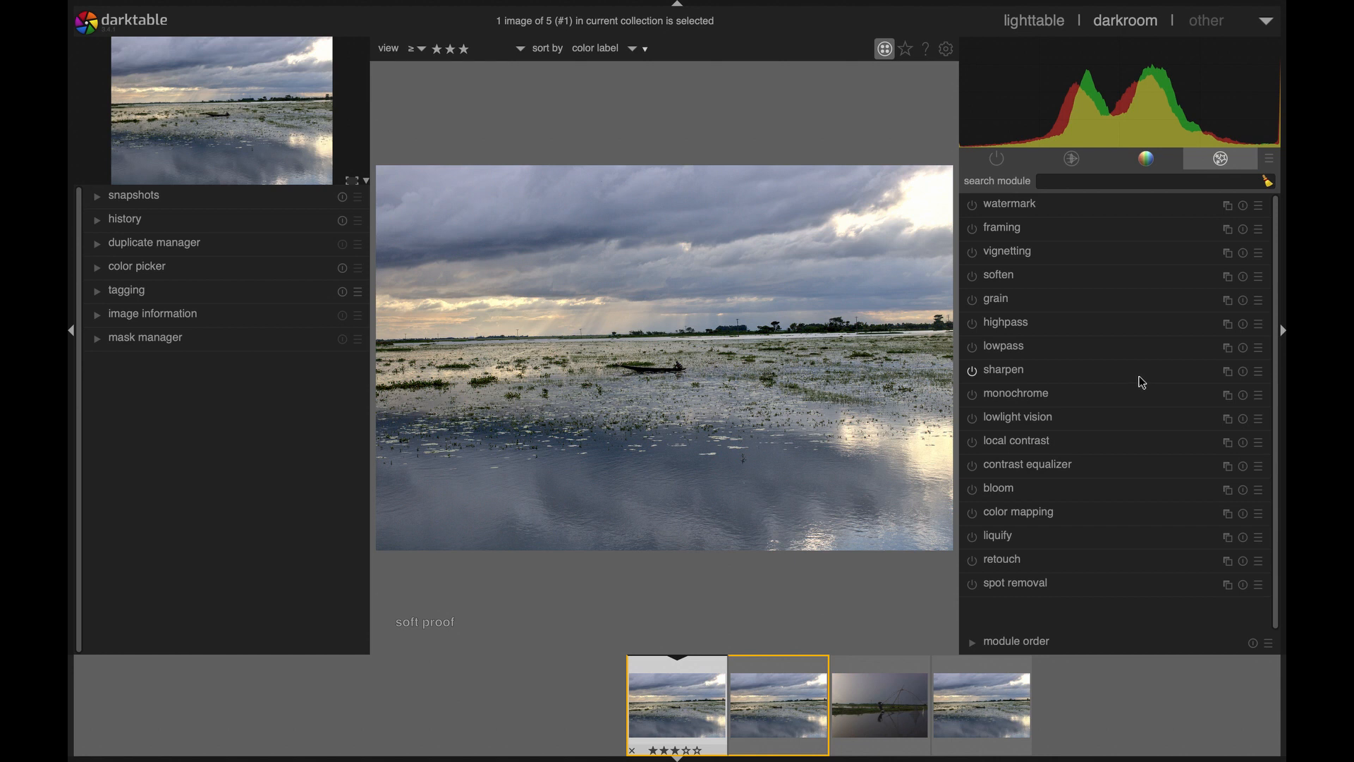
Create a new module layout preset, name it ABC and add one module group to it.
{"action": "left_click", "coordinate": [1270, 169]}
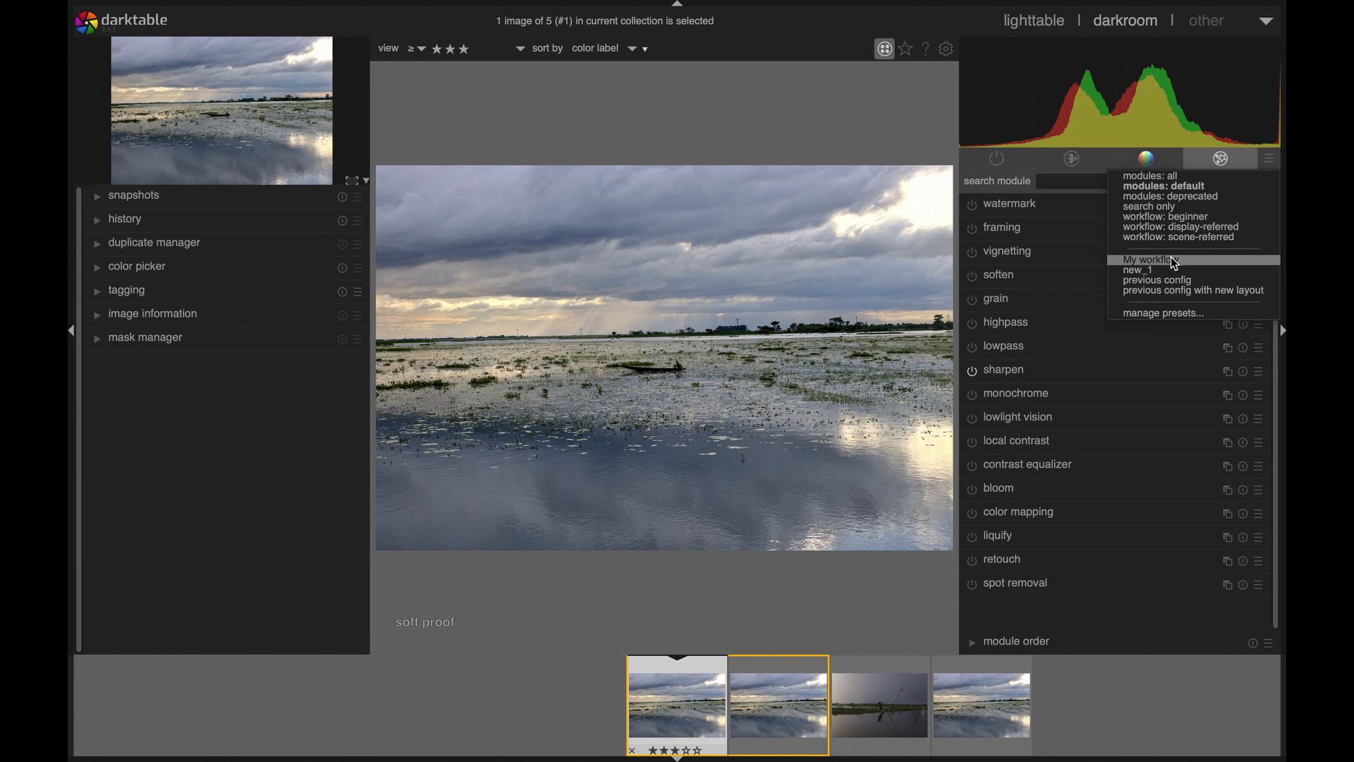
{"action": "left_click", "coordinate": [1179, 315]}
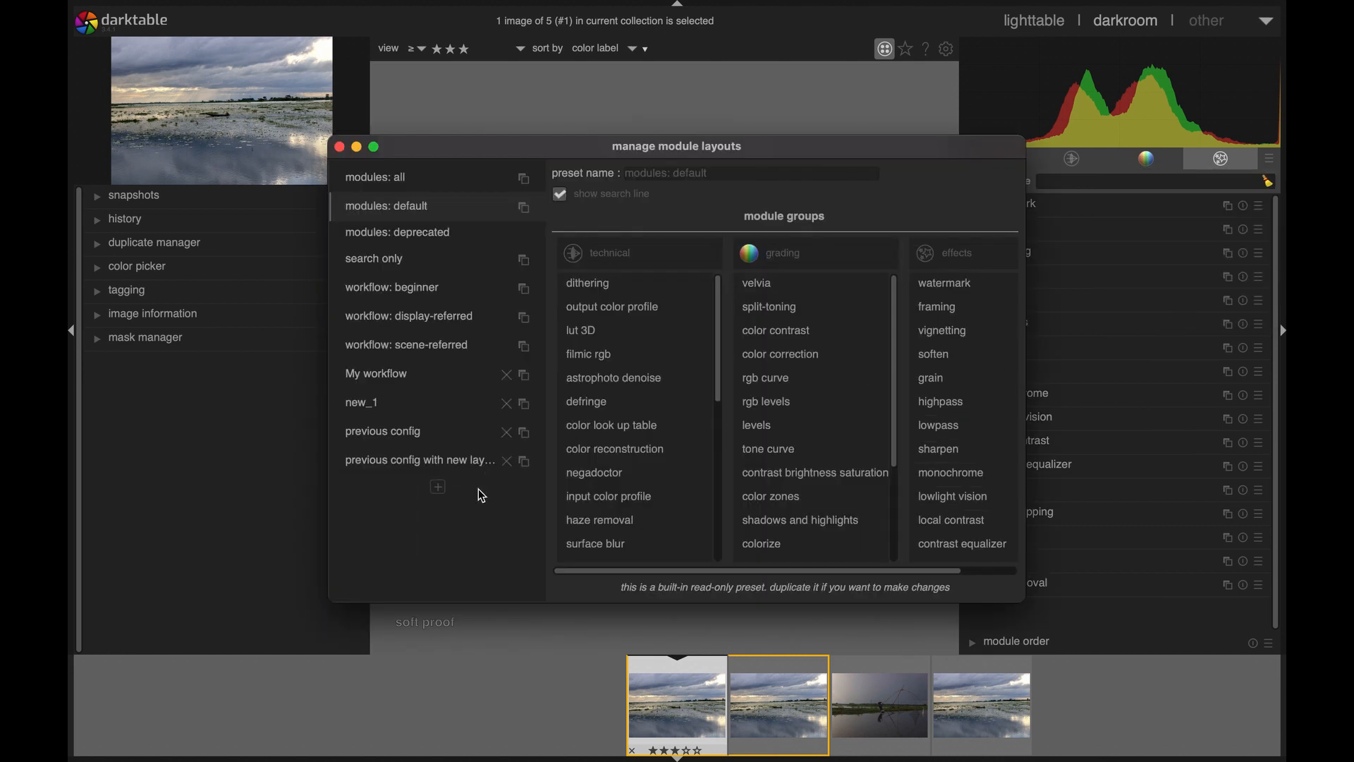
{"action": "left_click", "coordinate": [437, 488]}
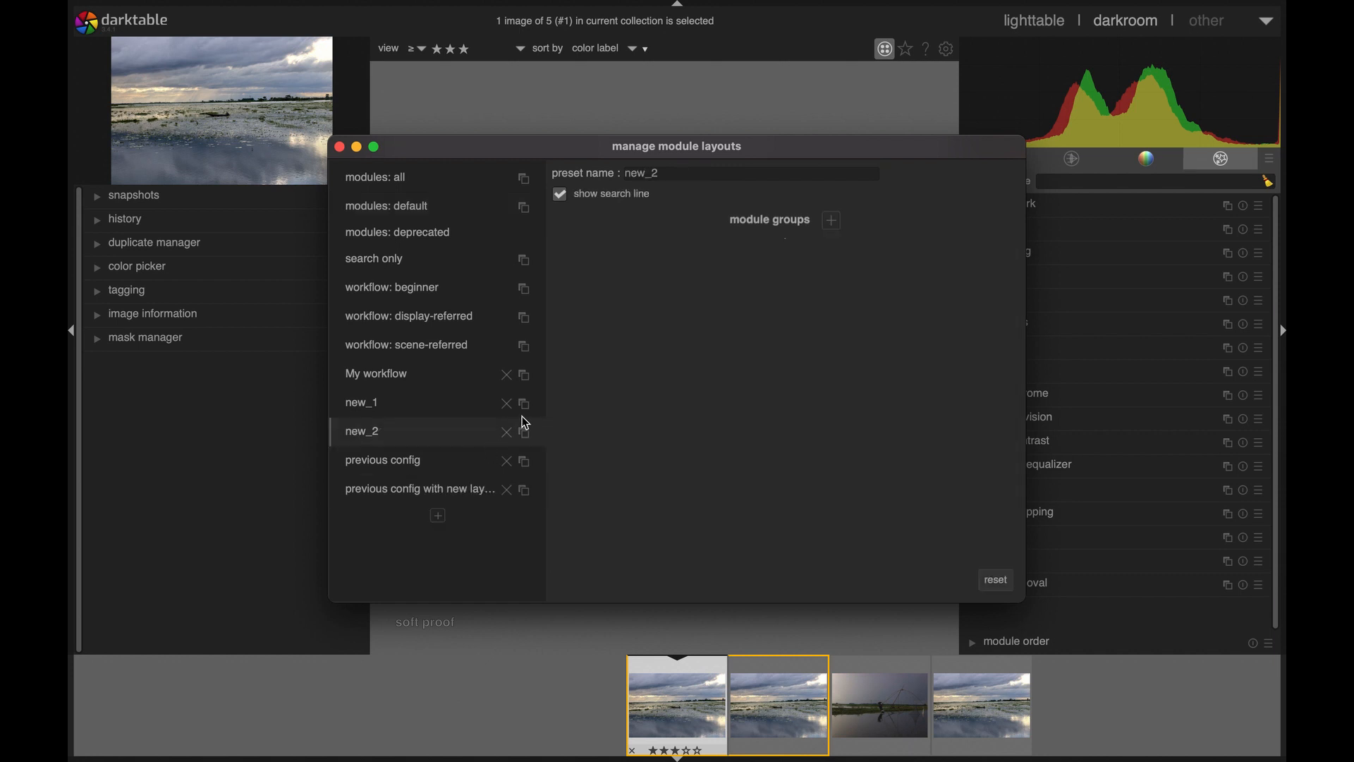
{"action": "double_click", "coordinate": [647, 175]}
{"action": "type", "text": "ABC"}
{"action": "left_click", "coordinate": [833, 221]}
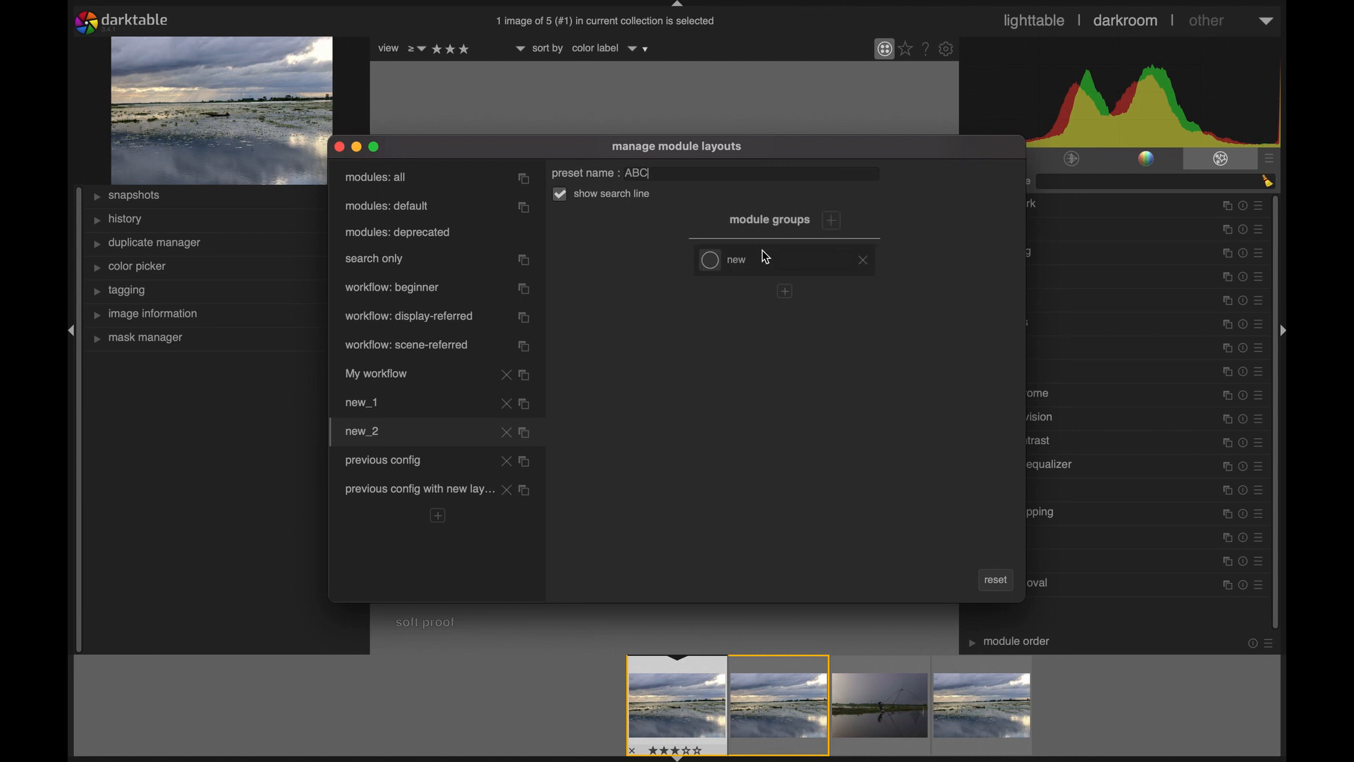
Browse the modules that can be added to the new group, then close the module layout manager.
{"action": "left_click", "coordinate": [785, 292]}
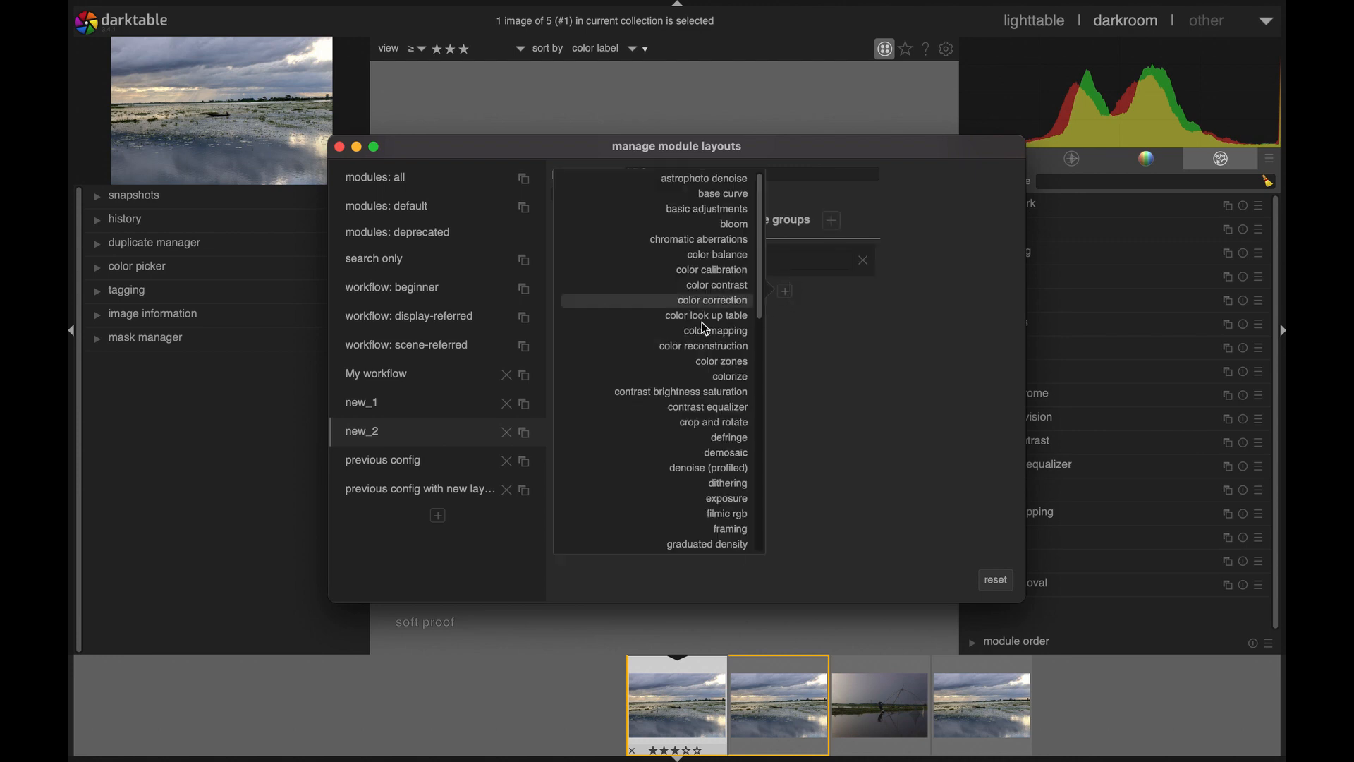
{"action": "scroll", "coordinate": [693, 273], "scroll_direction": "down", "scroll_amount": 5}
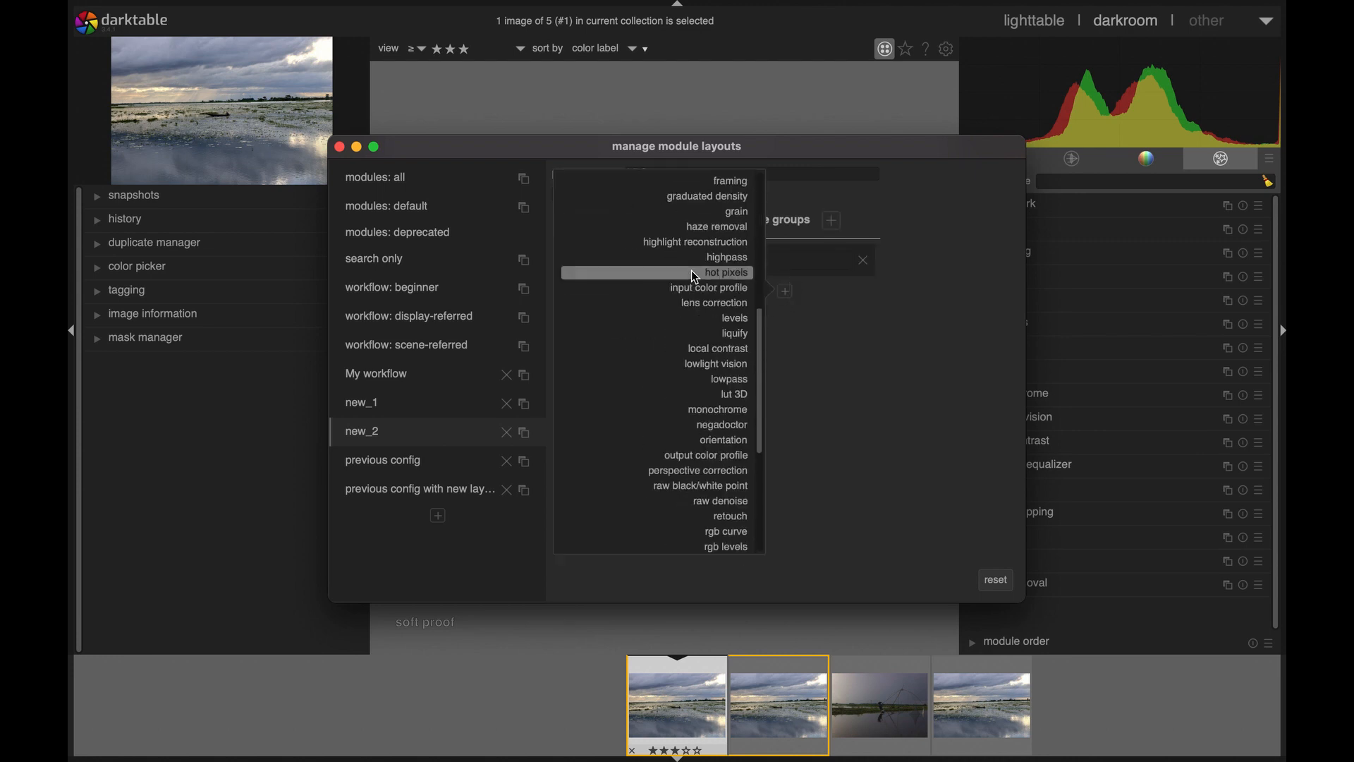
{"action": "scroll", "coordinate": [691, 269], "scroll_direction": "down", "scroll_amount": 5}
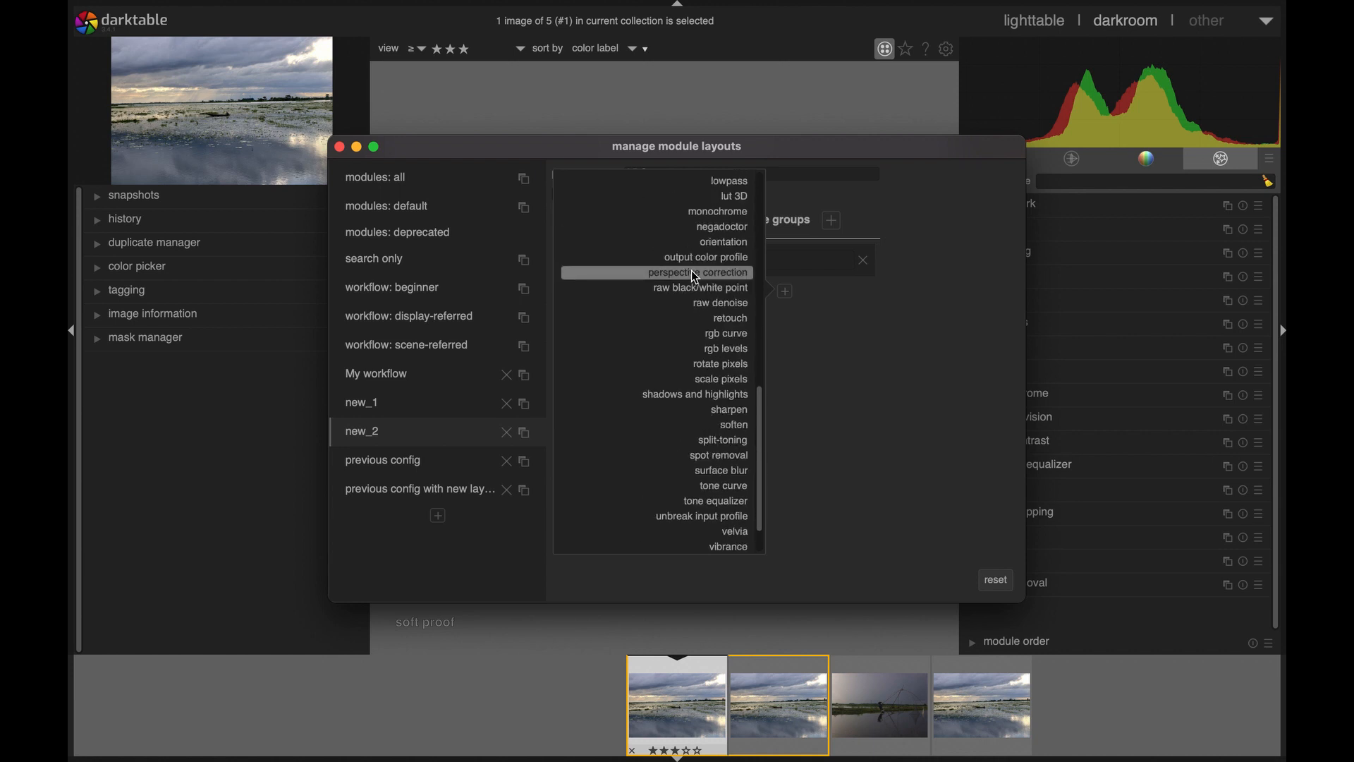
{"action": "scroll", "coordinate": [691, 270], "scroll_direction": "up", "scroll_amount": 9}
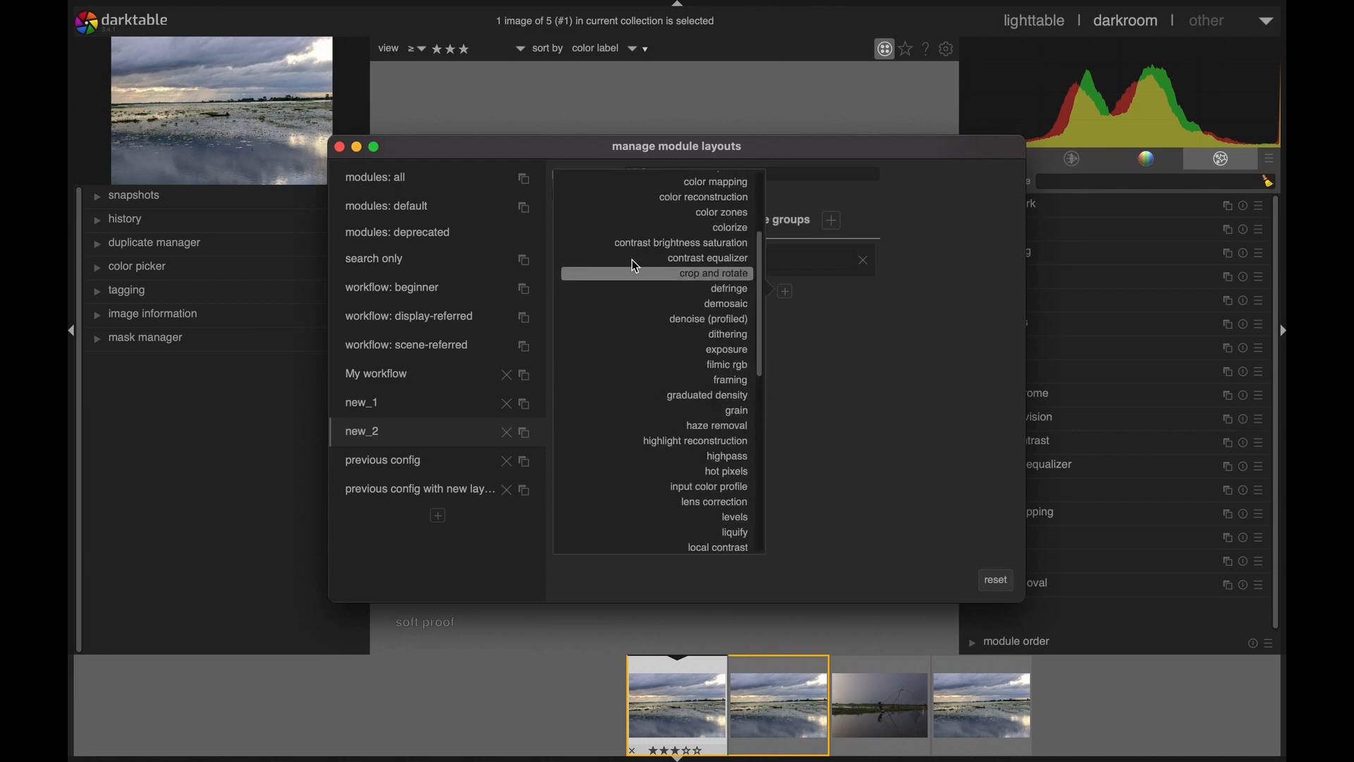
{"action": "left_click", "coordinate": [339, 148]}
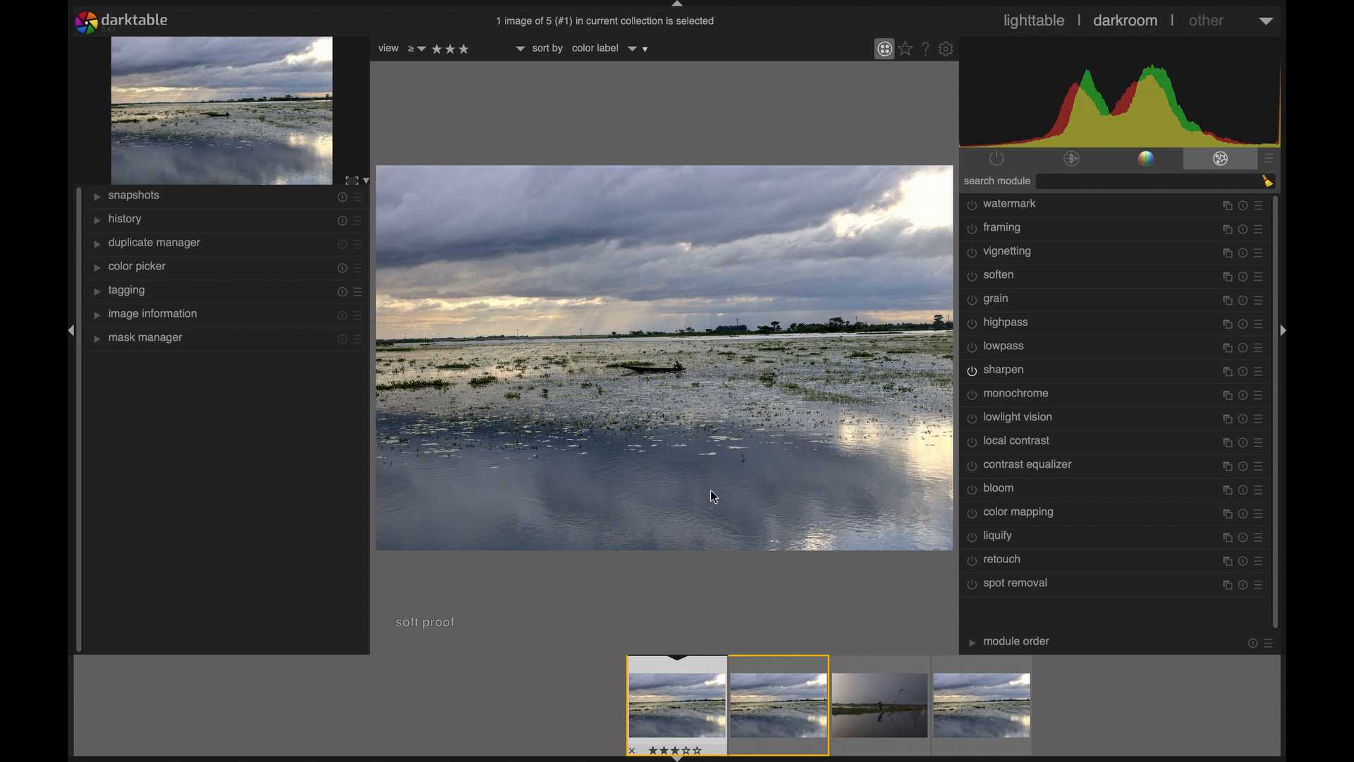
Return to the lighttable and view its overview of keyboard shortcuts and mouse actions.
{"action": "left_click", "coordinate": [1026, 23]}
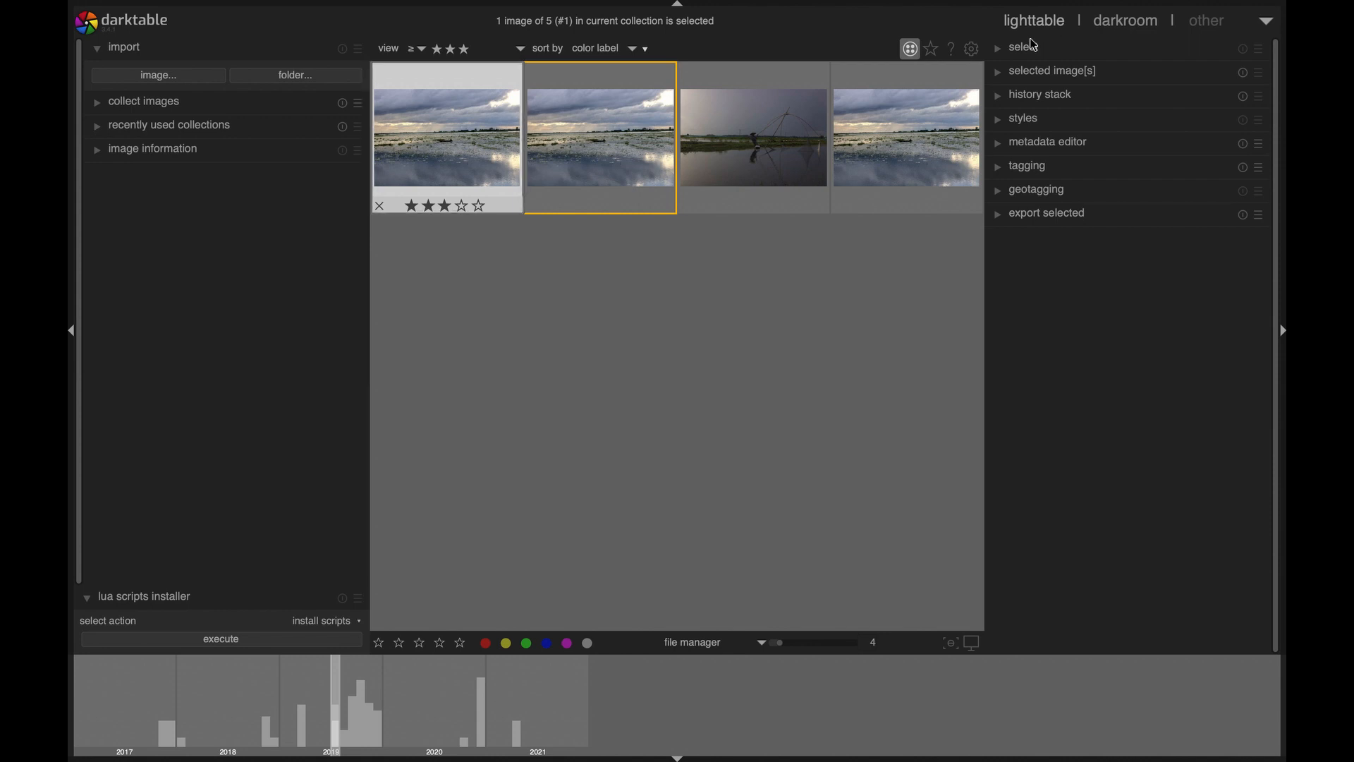
{"action": "key", "text": "h"}
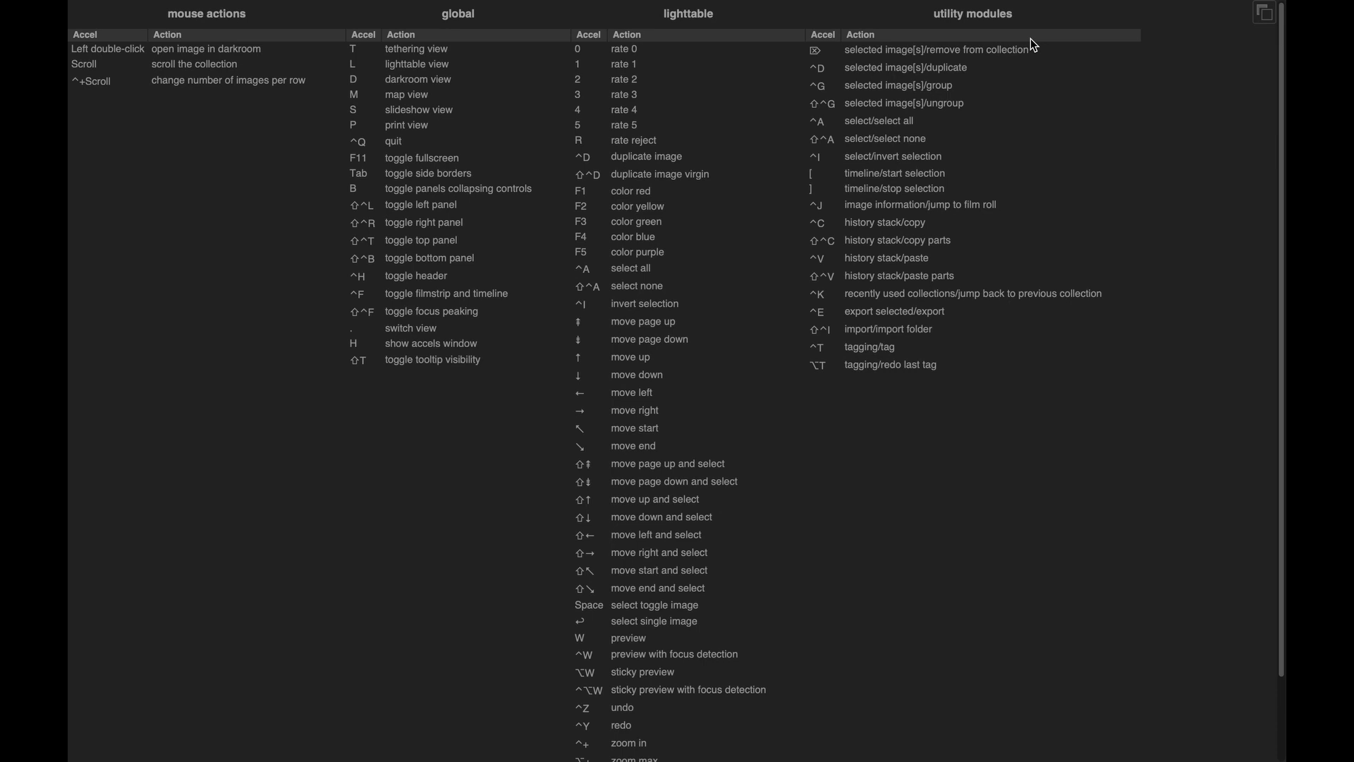
{"action": "key", "text": "h"}
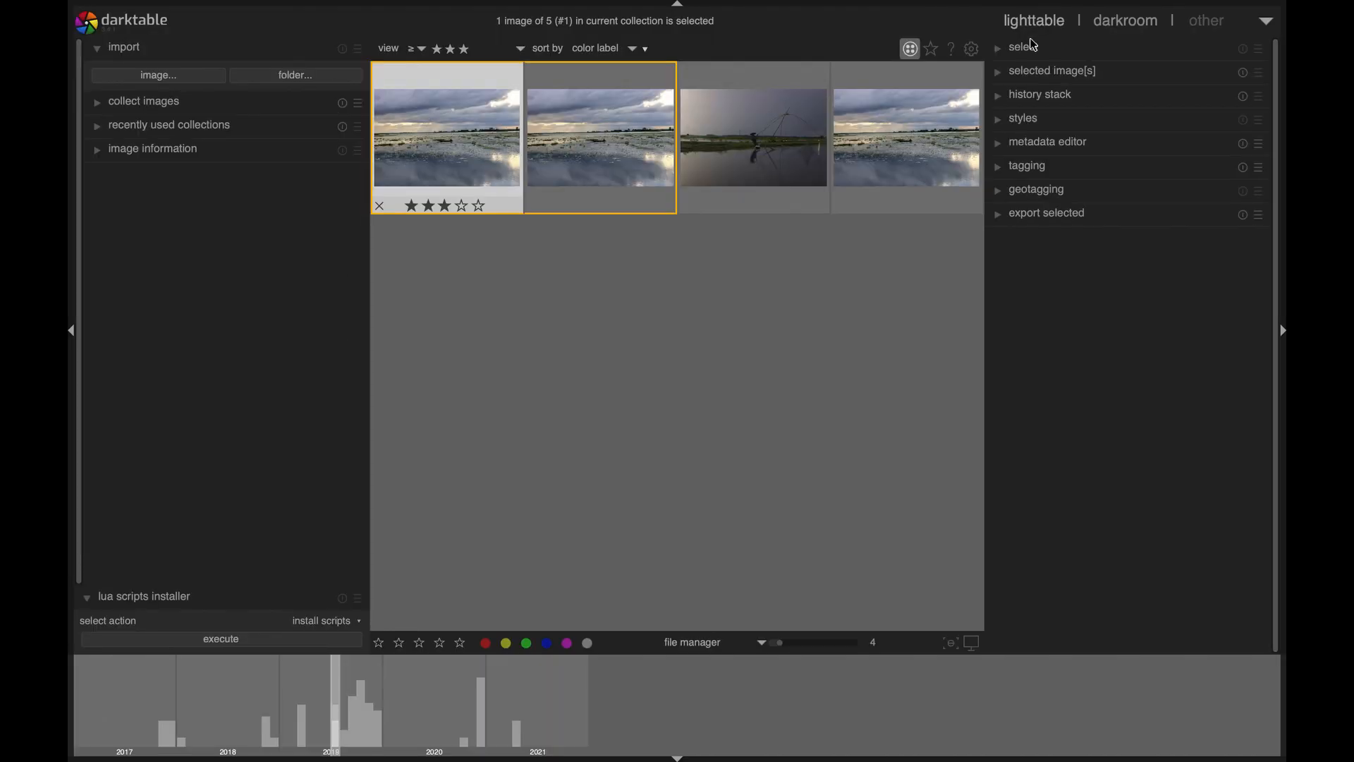